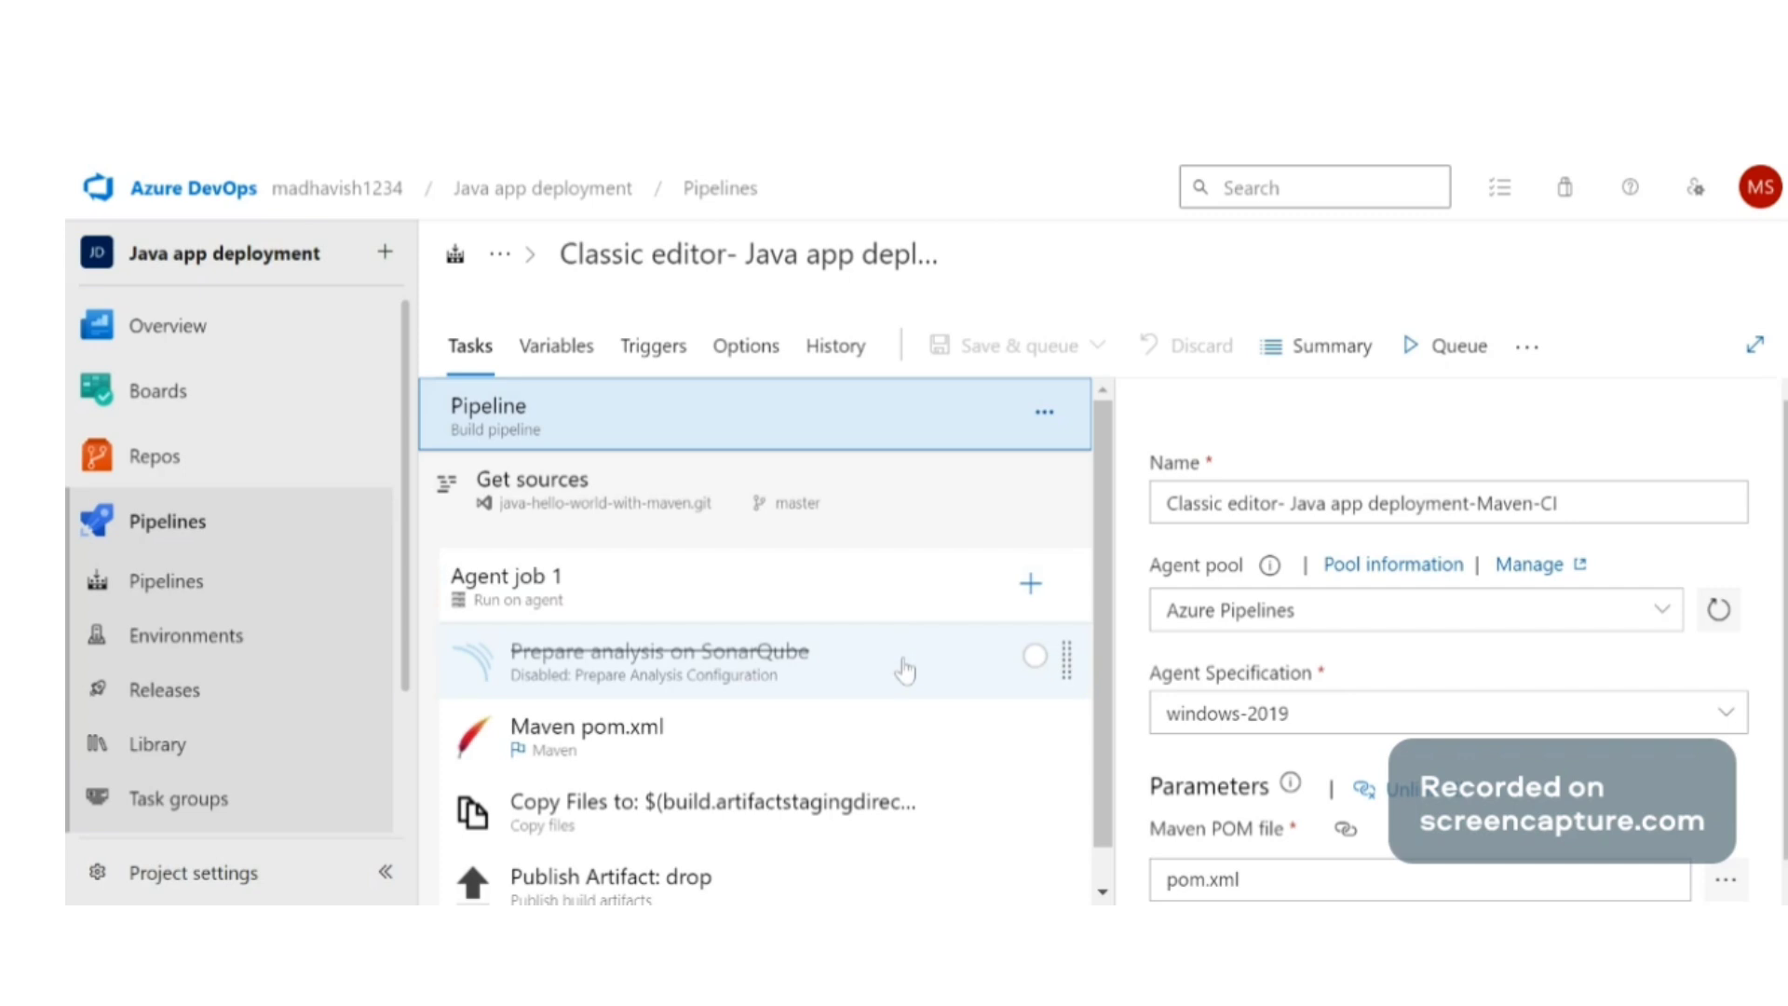
Search the tasks available for Agent job 1 for "sona", look through the SonarQube tasks, and clear the search
click(1029, 585)
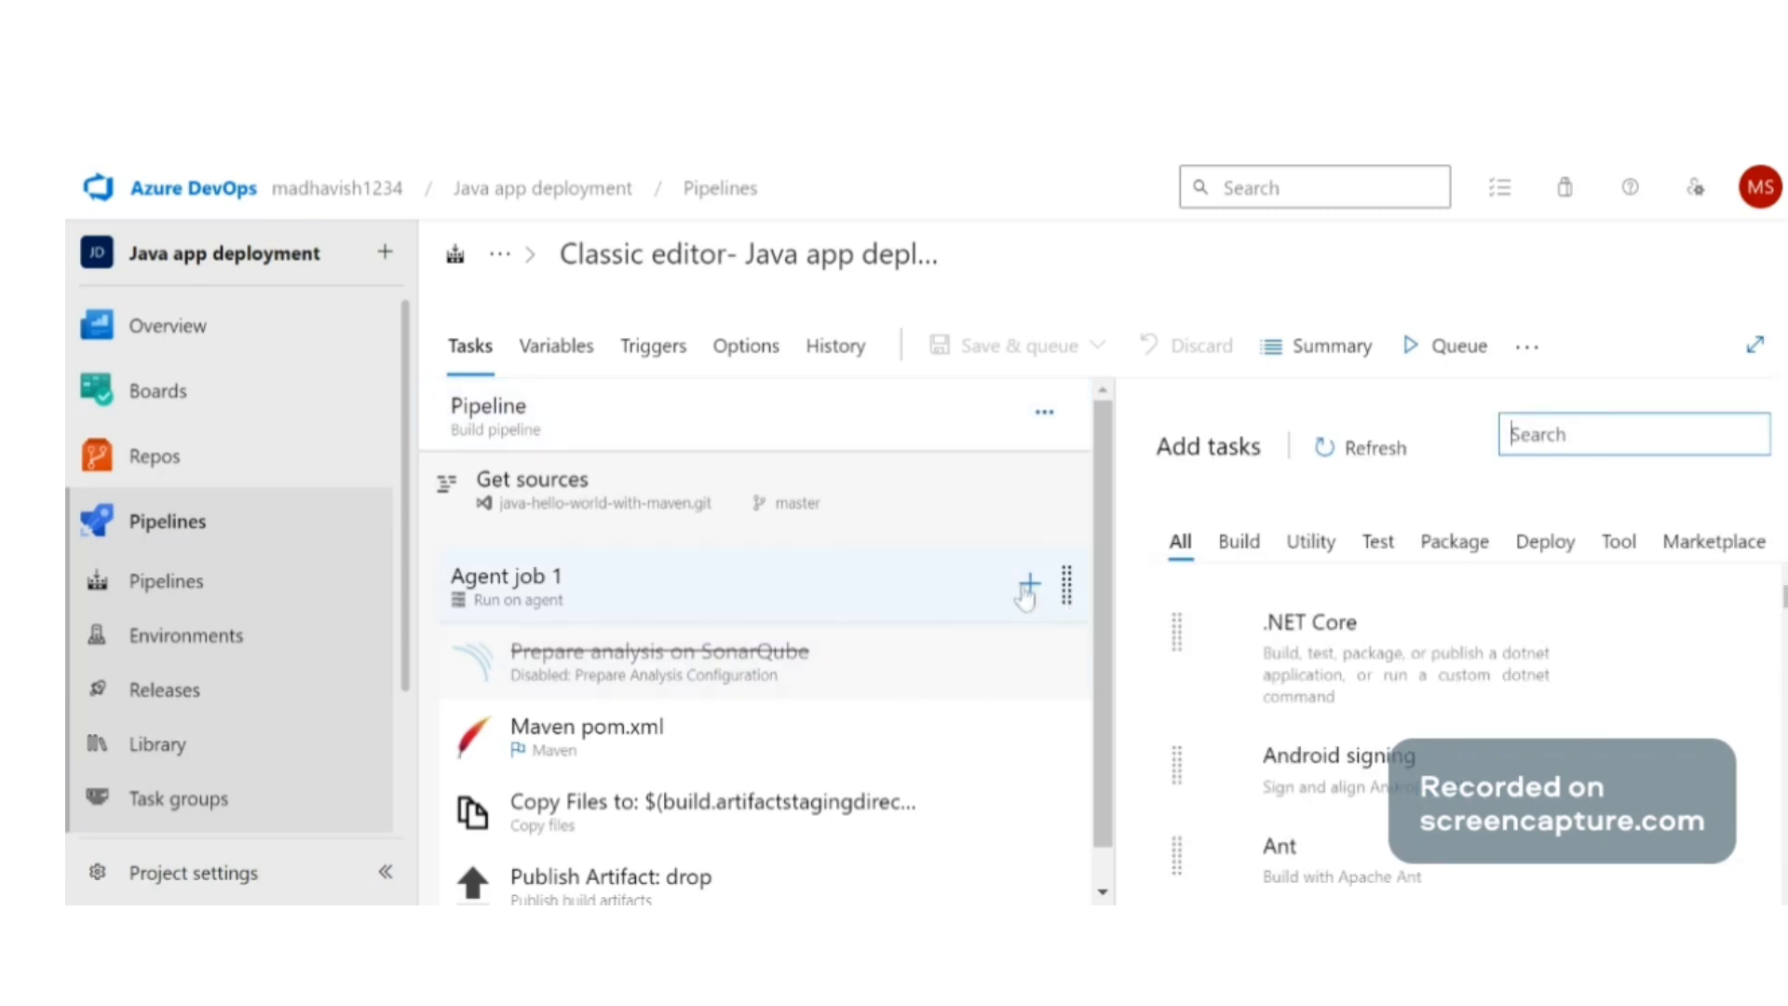
text(so)
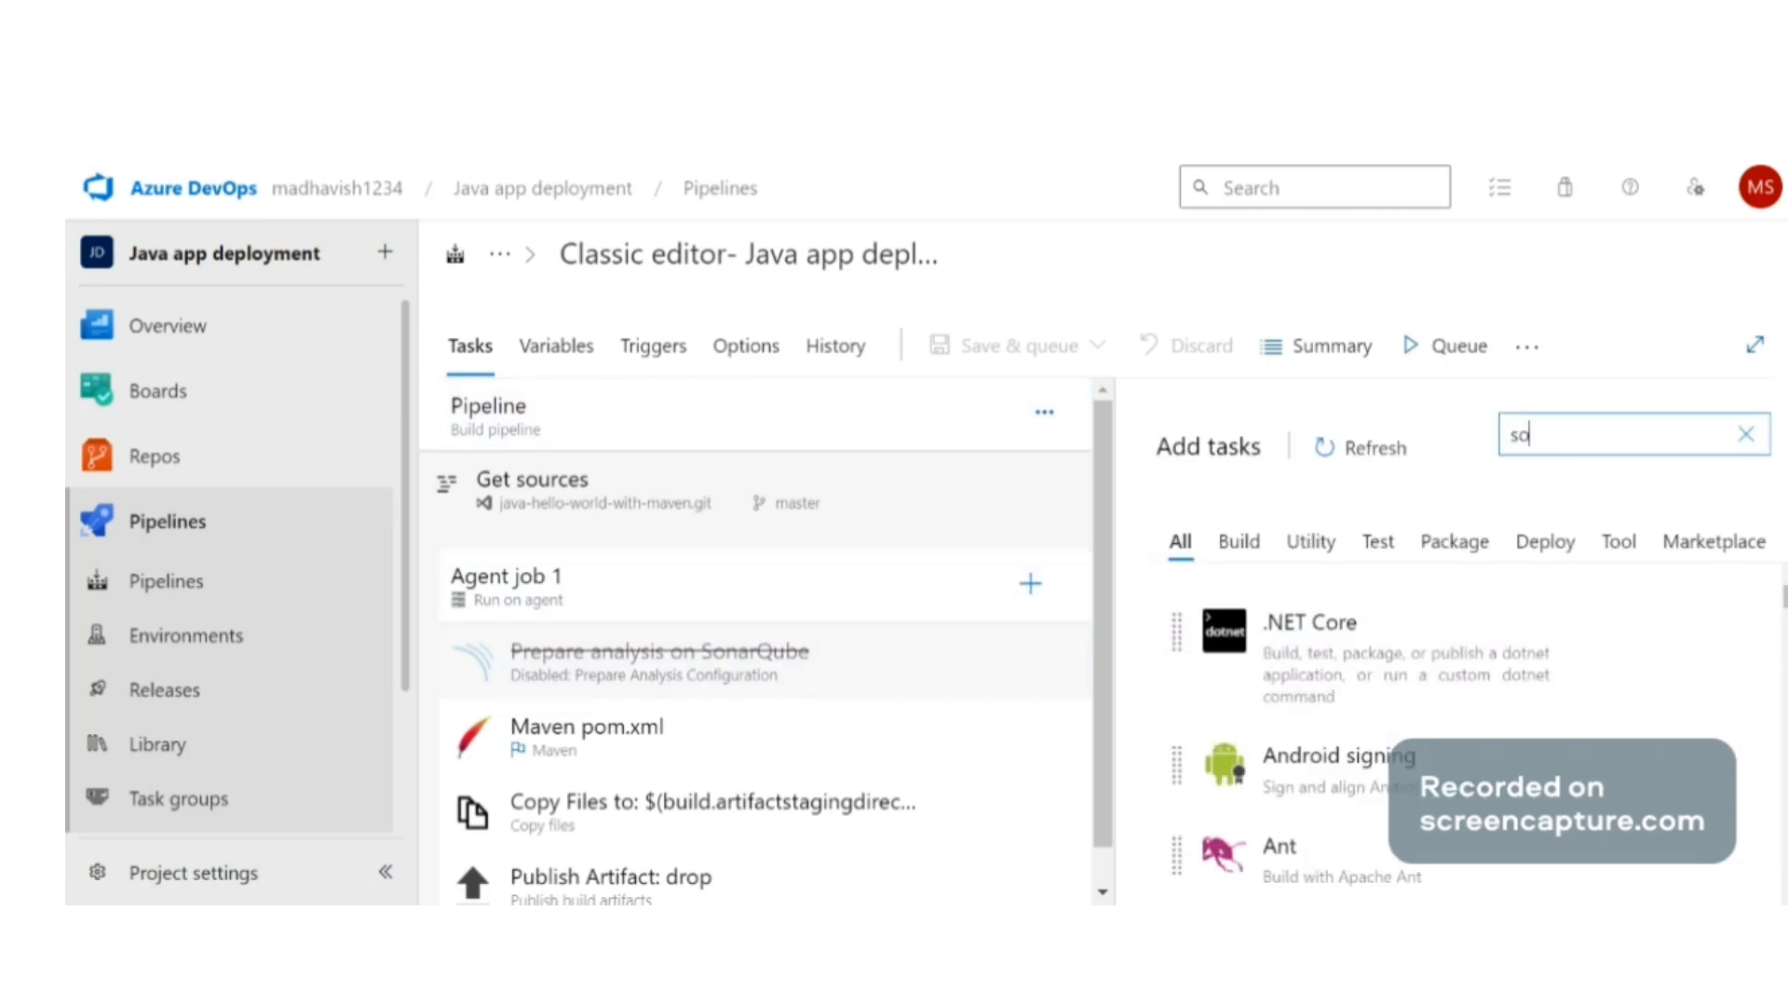
text(na)
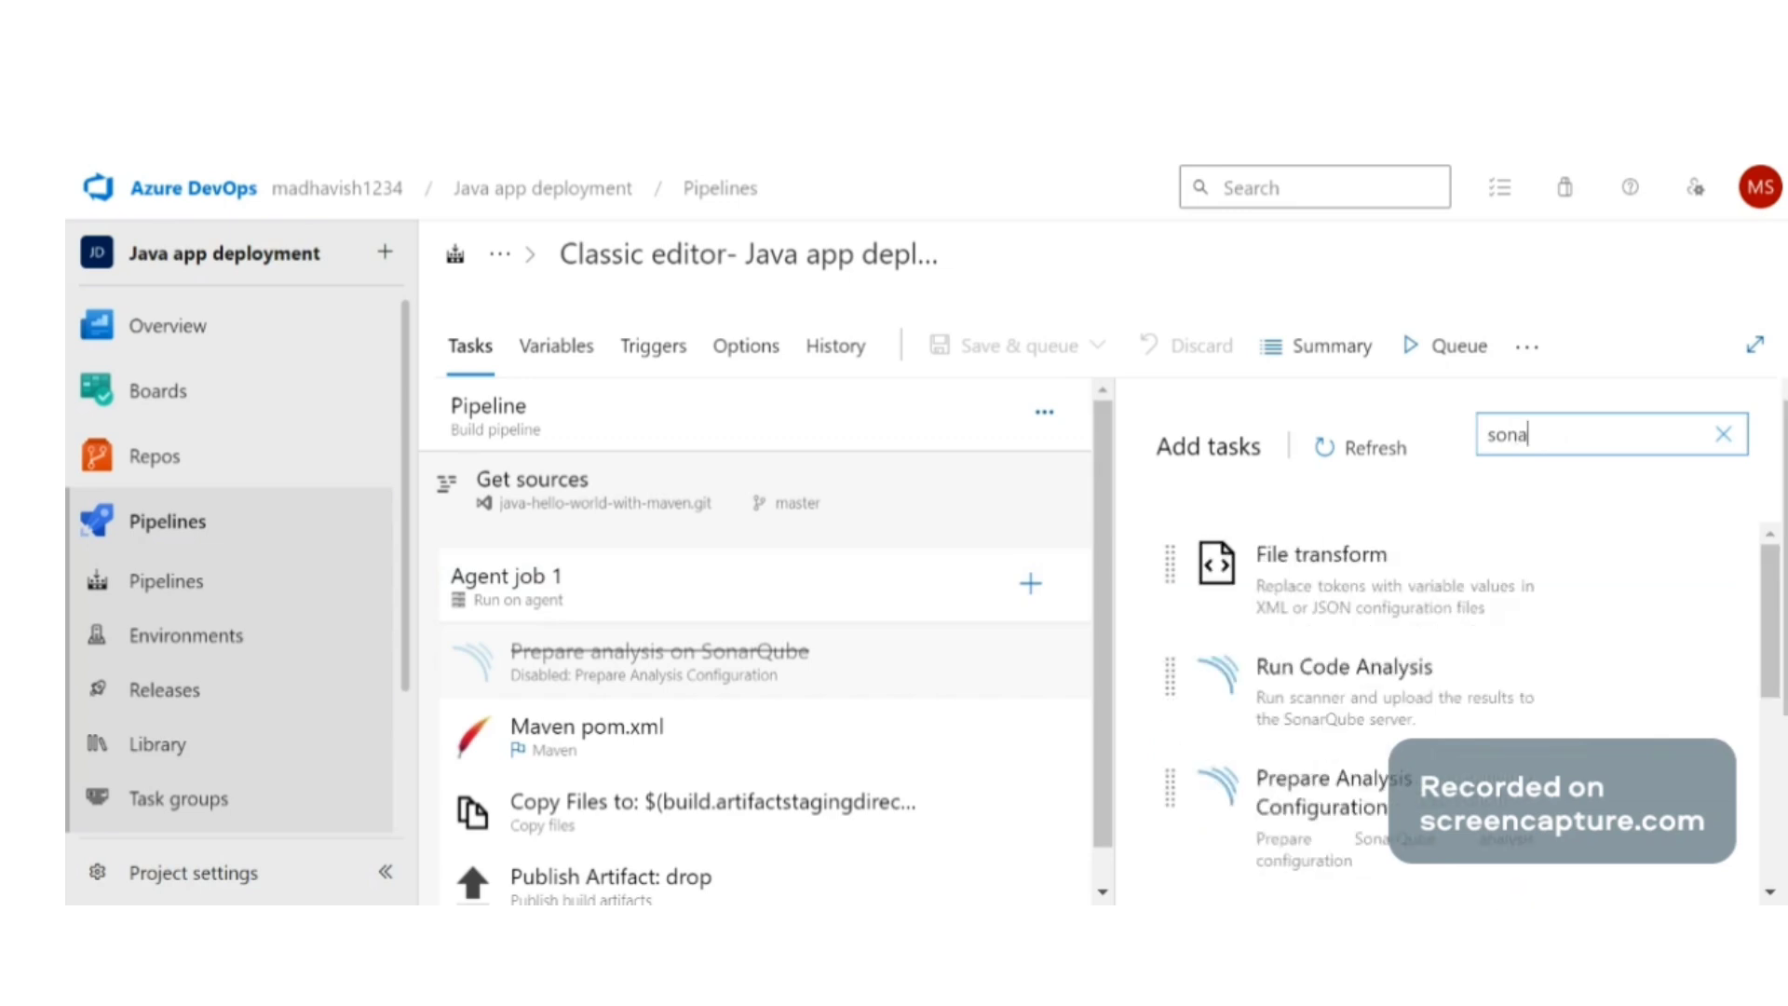
mouse_move(1527, 660)
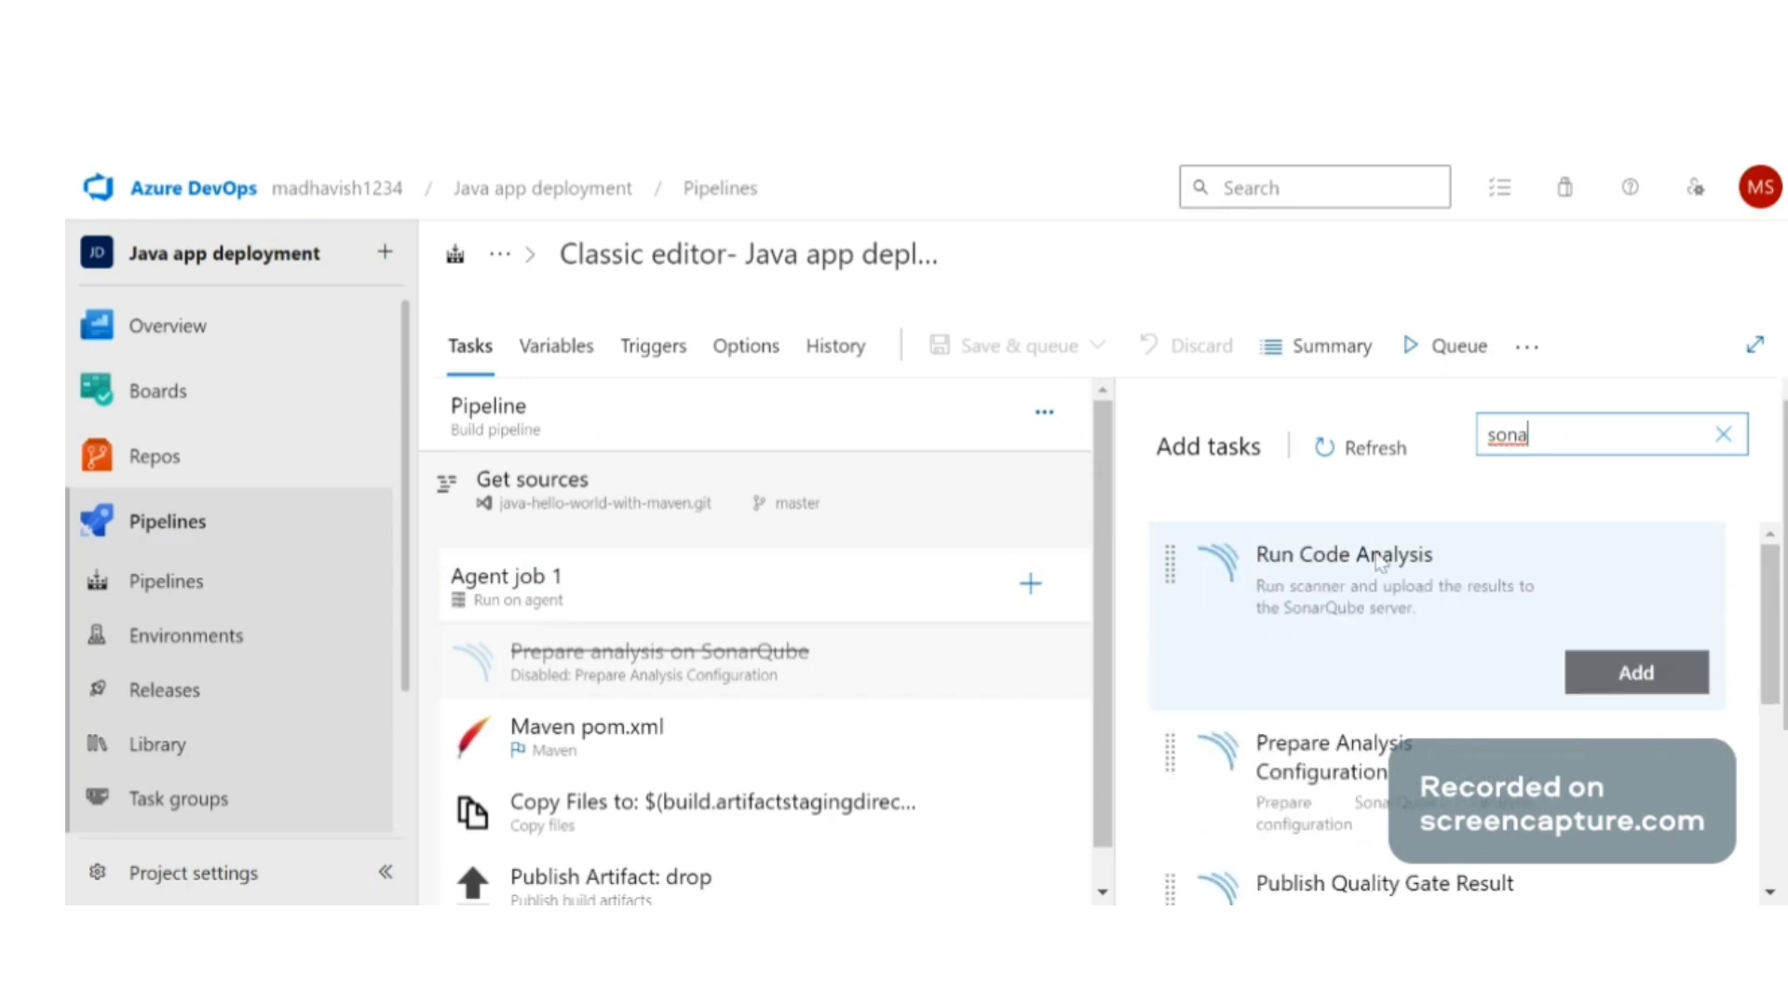
scroll(1455, 595, down, 3)
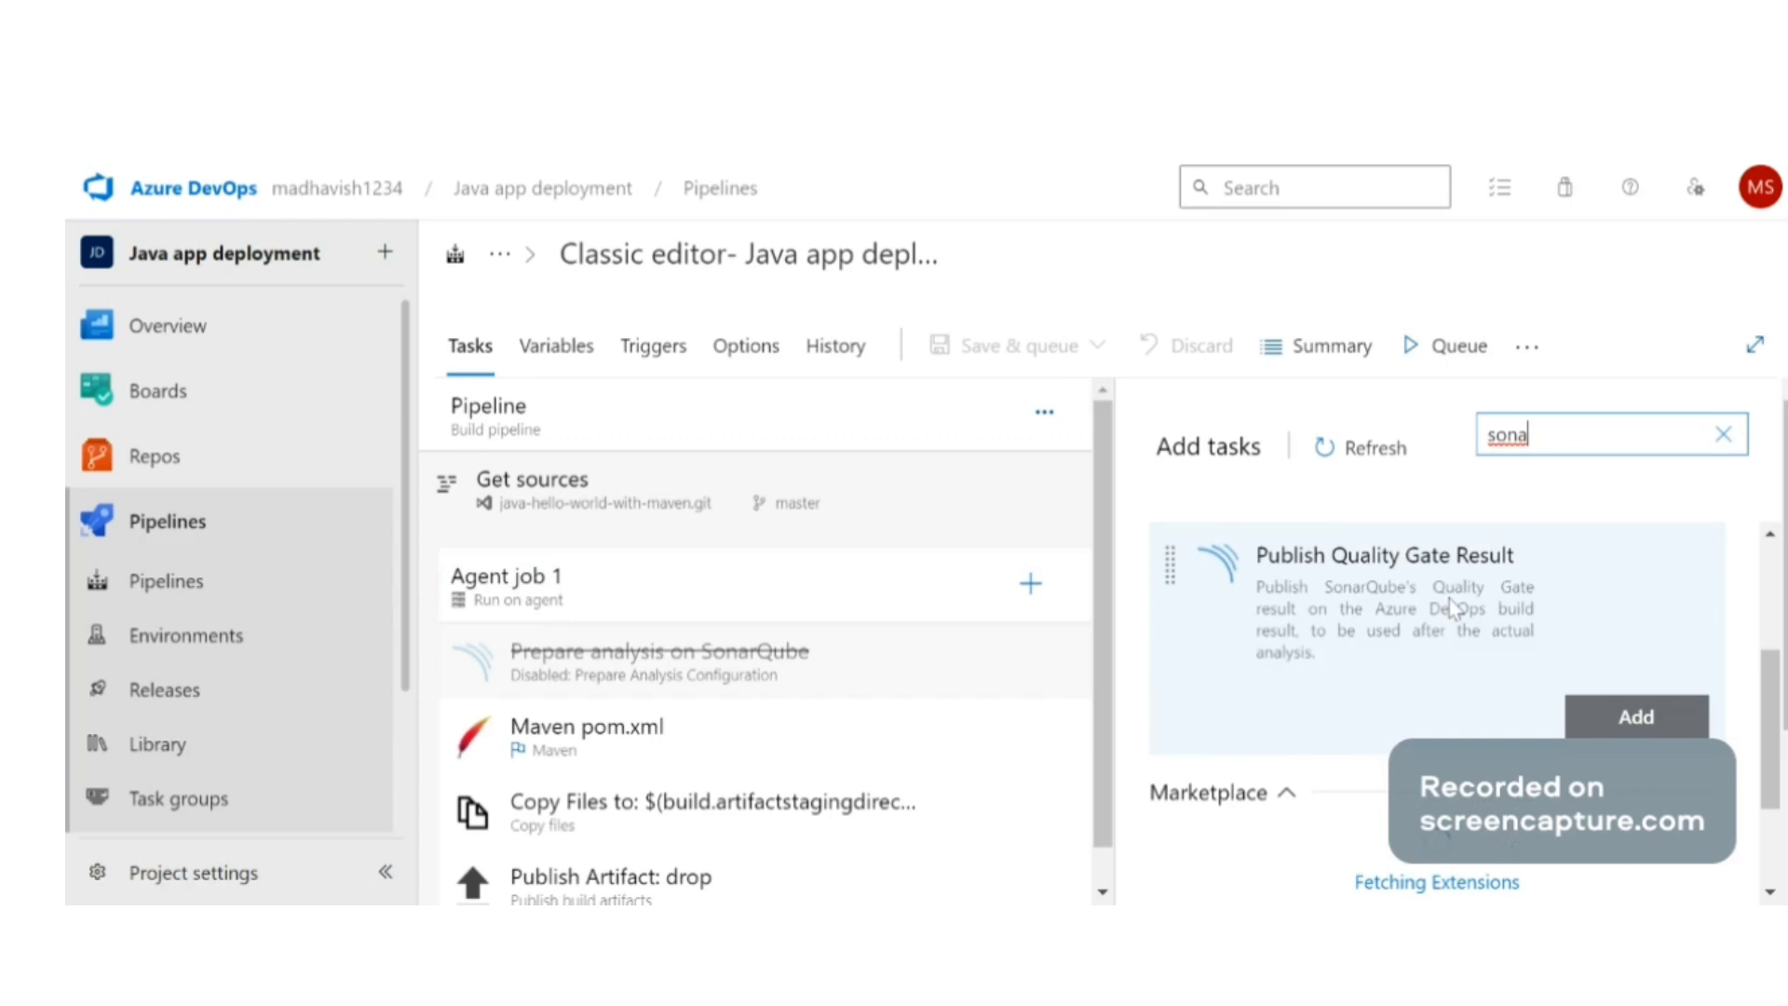
scroll(1451, 607, down, 1)
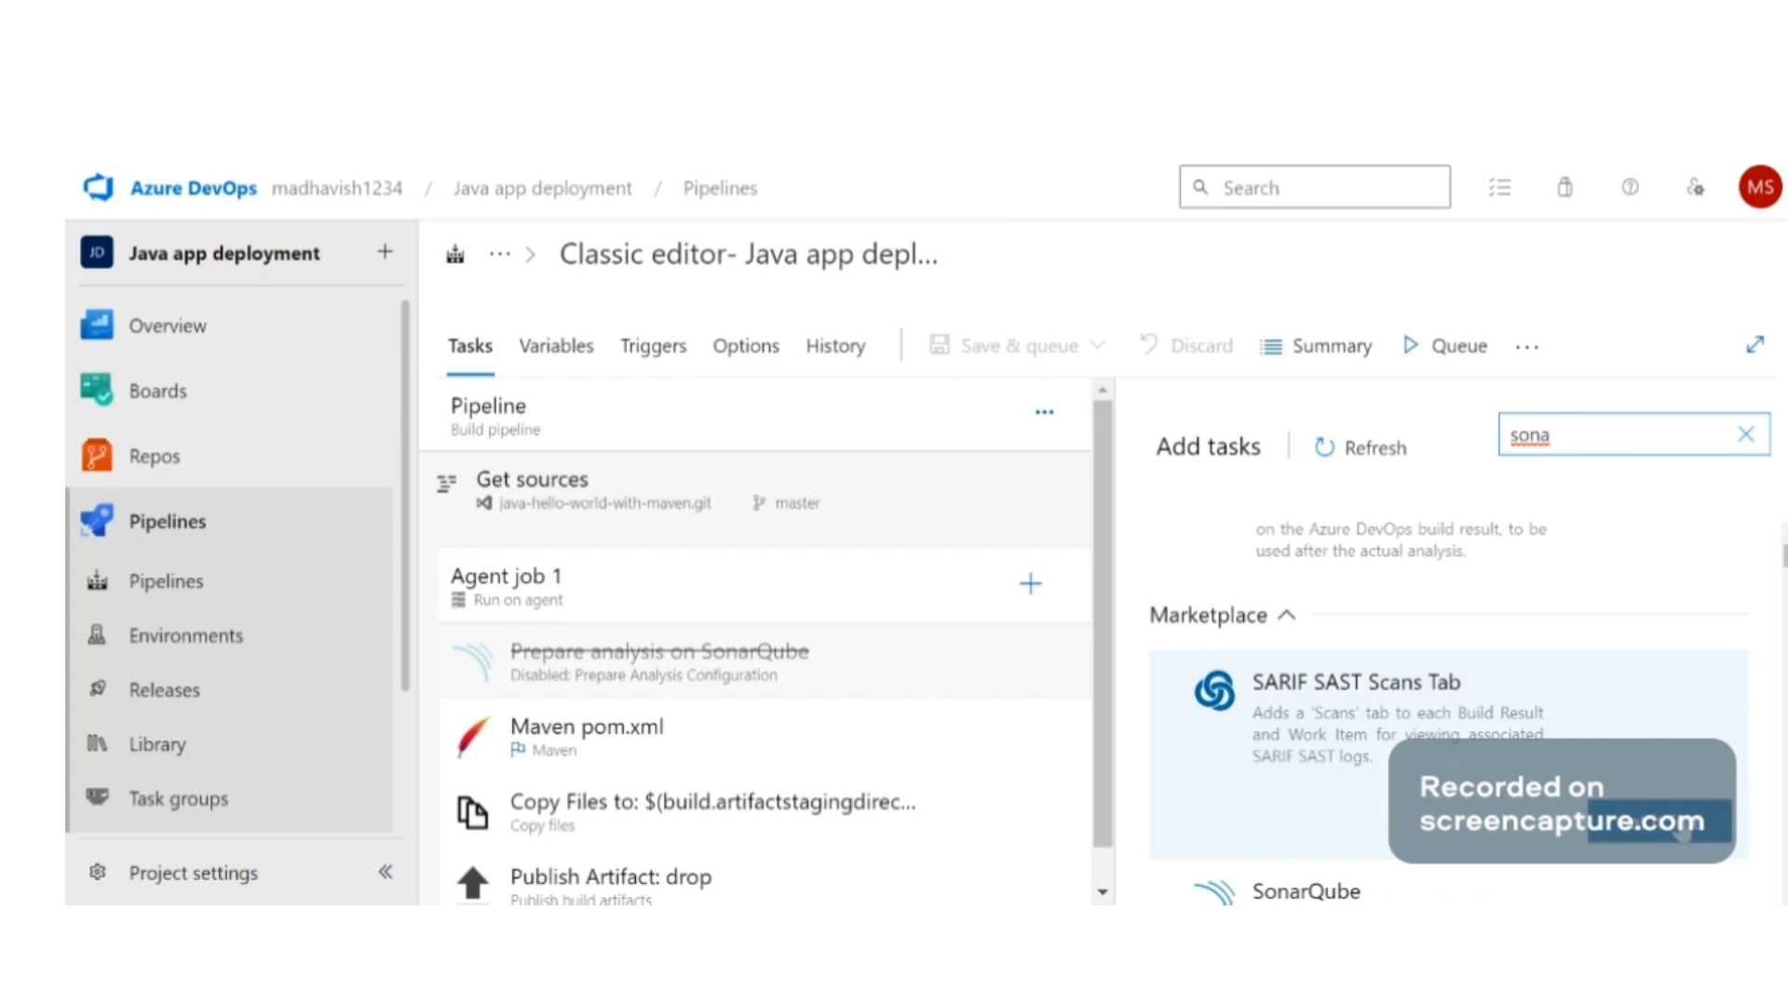
mouse_move(1419, 543)
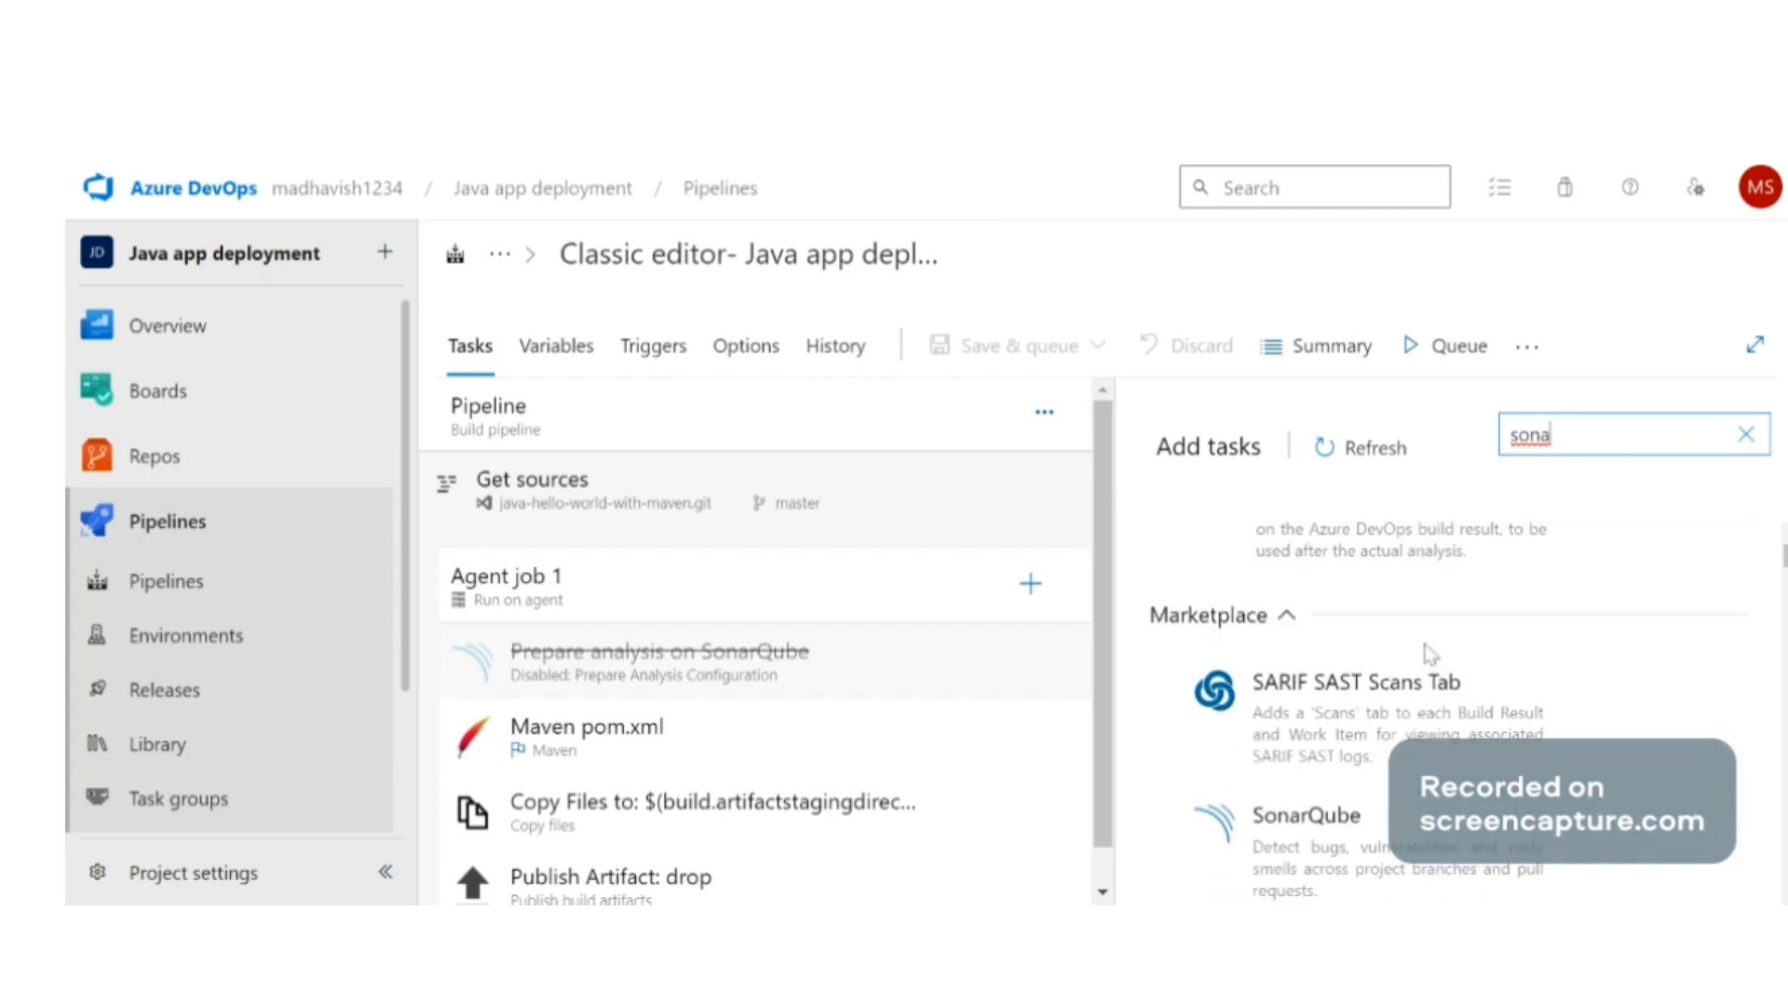
click(1746, 435)
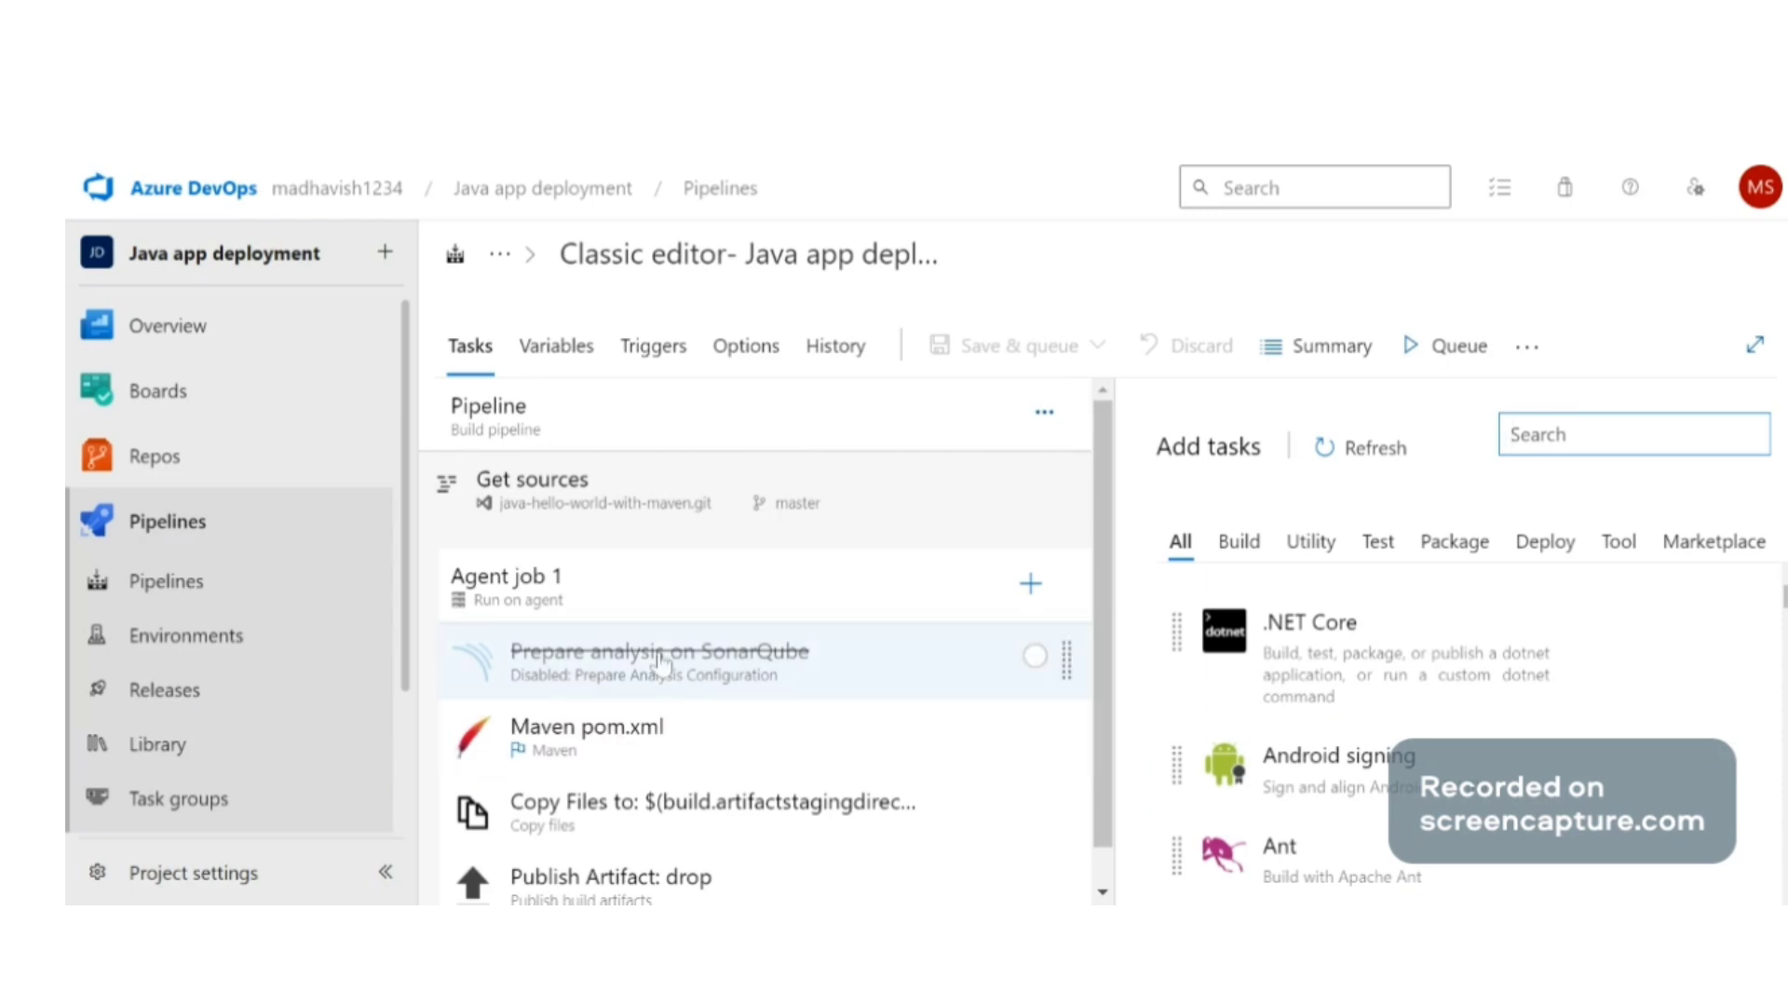
Examine the disabled "Prepare analysis on SonarQube" task's server endpoint, analysis method, project key, name and version settings
click(680, 665)
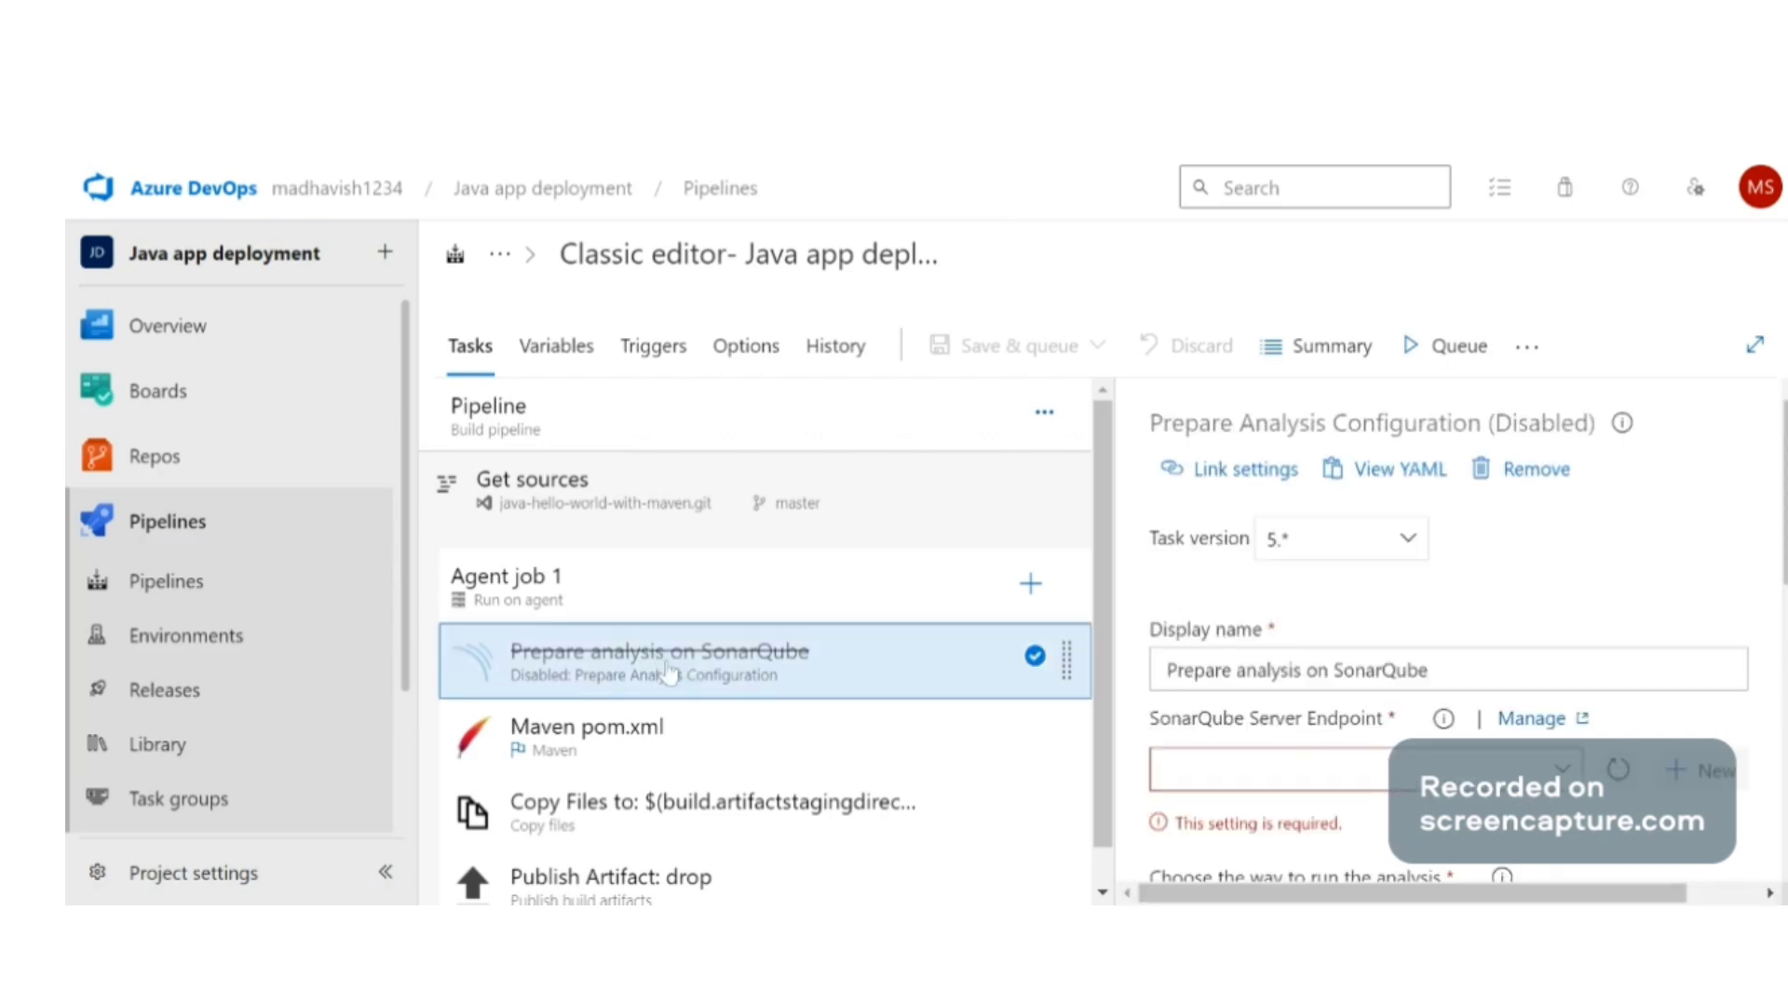
scroll(1730, 613, down, 2)
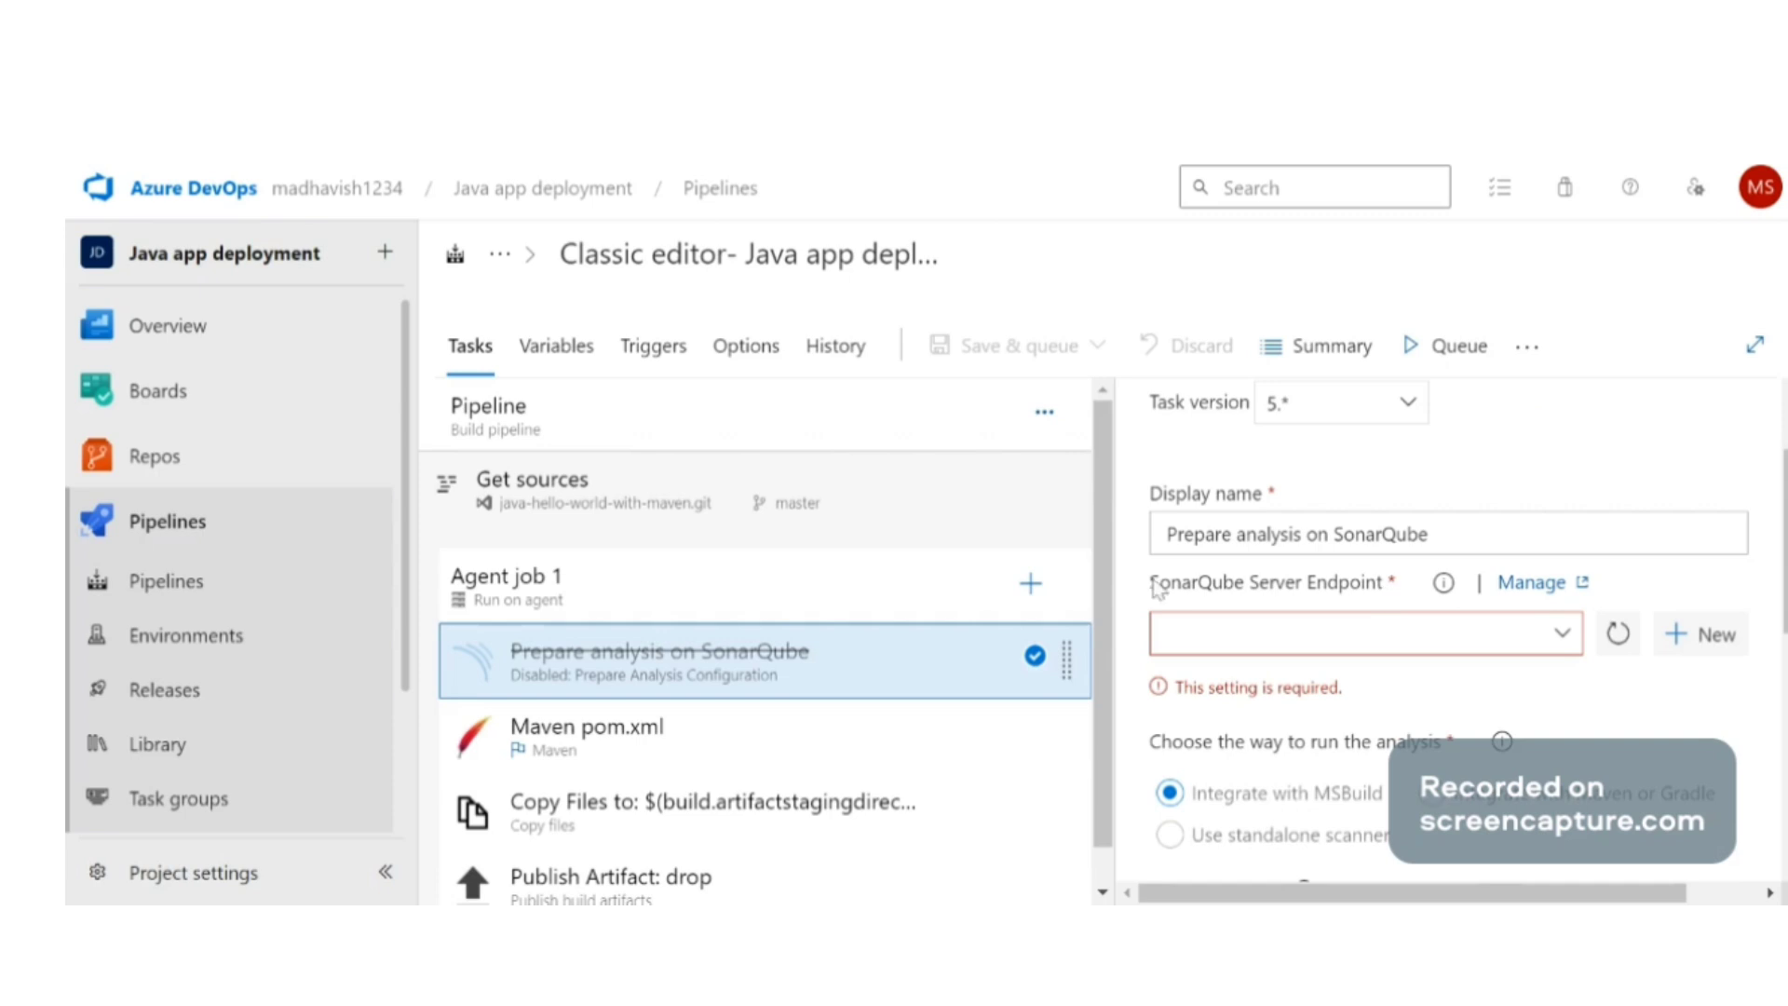
drag(1153, 584, 1387, 597)
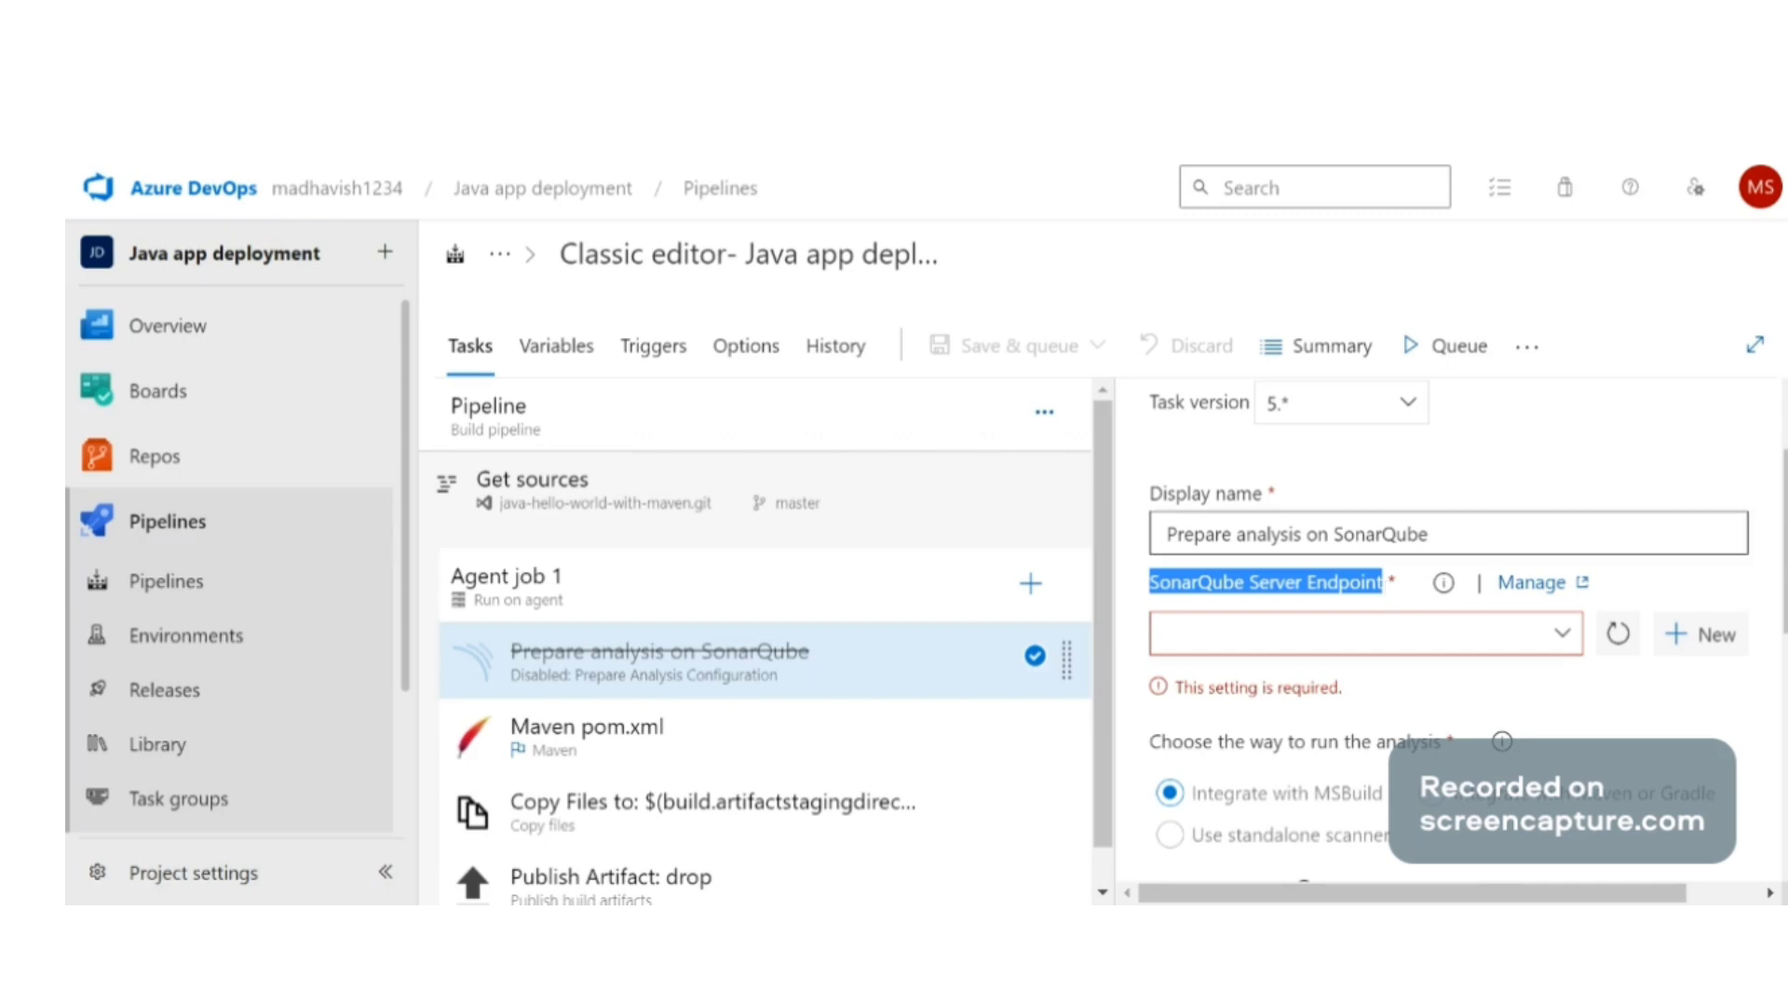
scroll(1758, 567, down, 2)
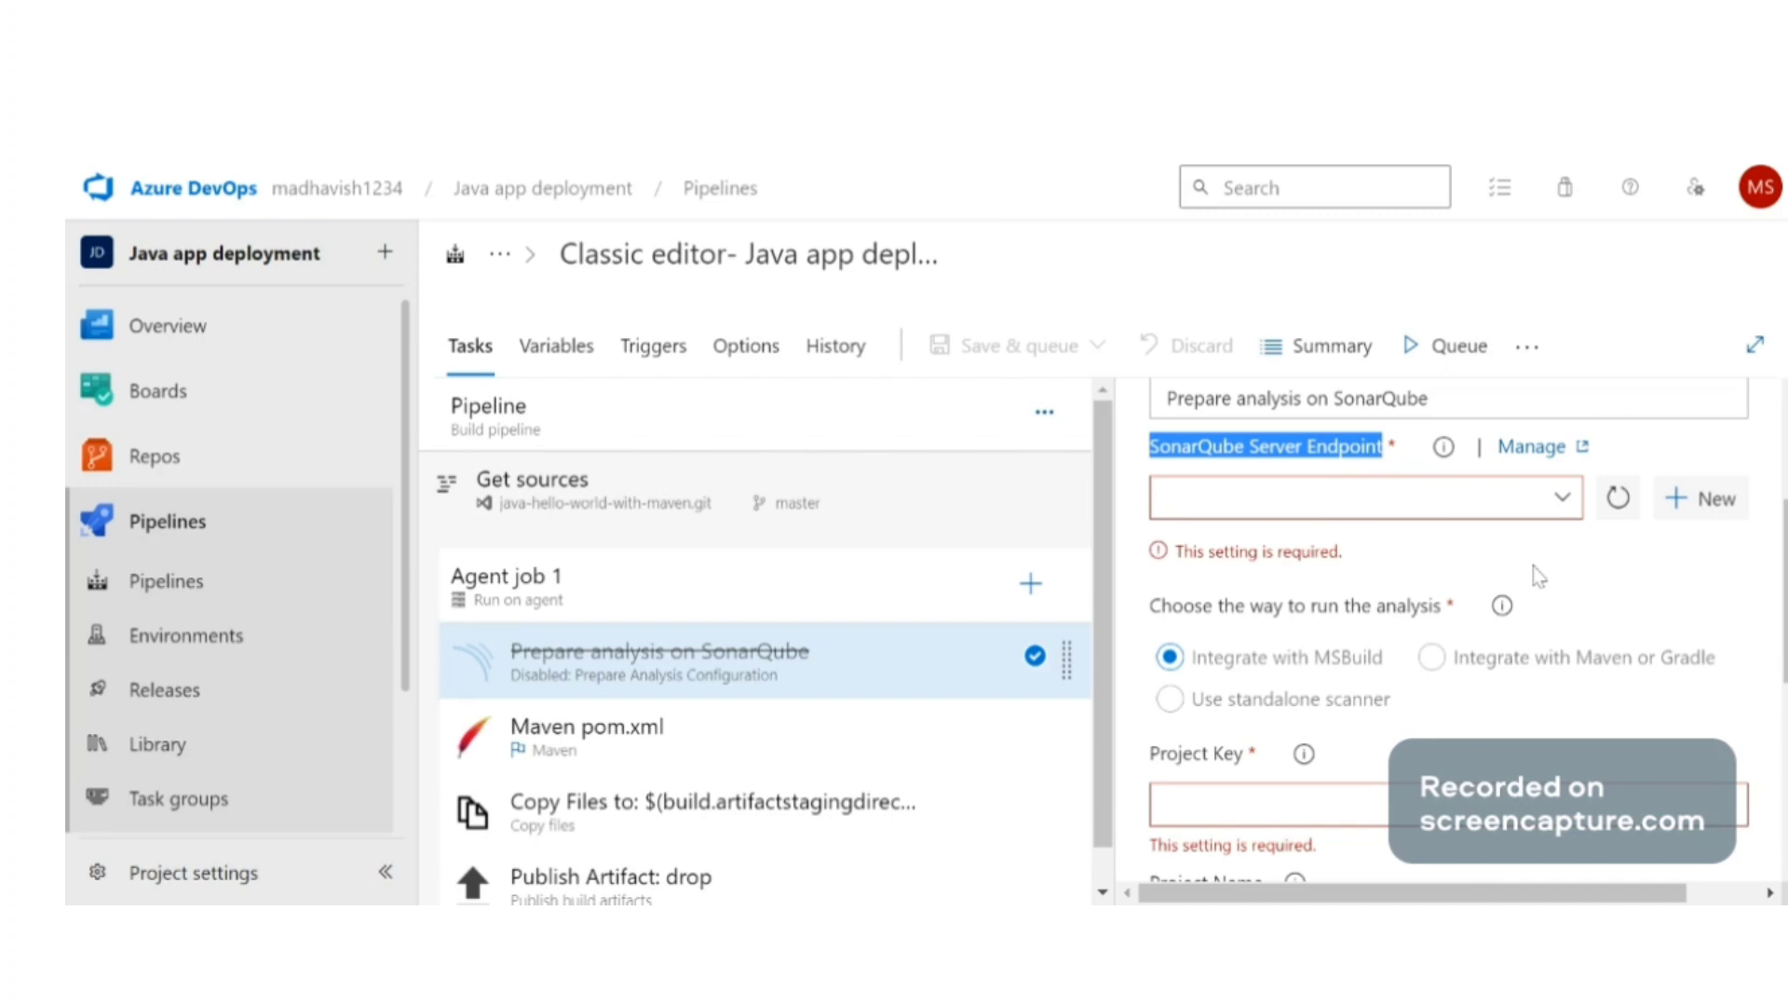
scroll(1537, 576, down, 2)
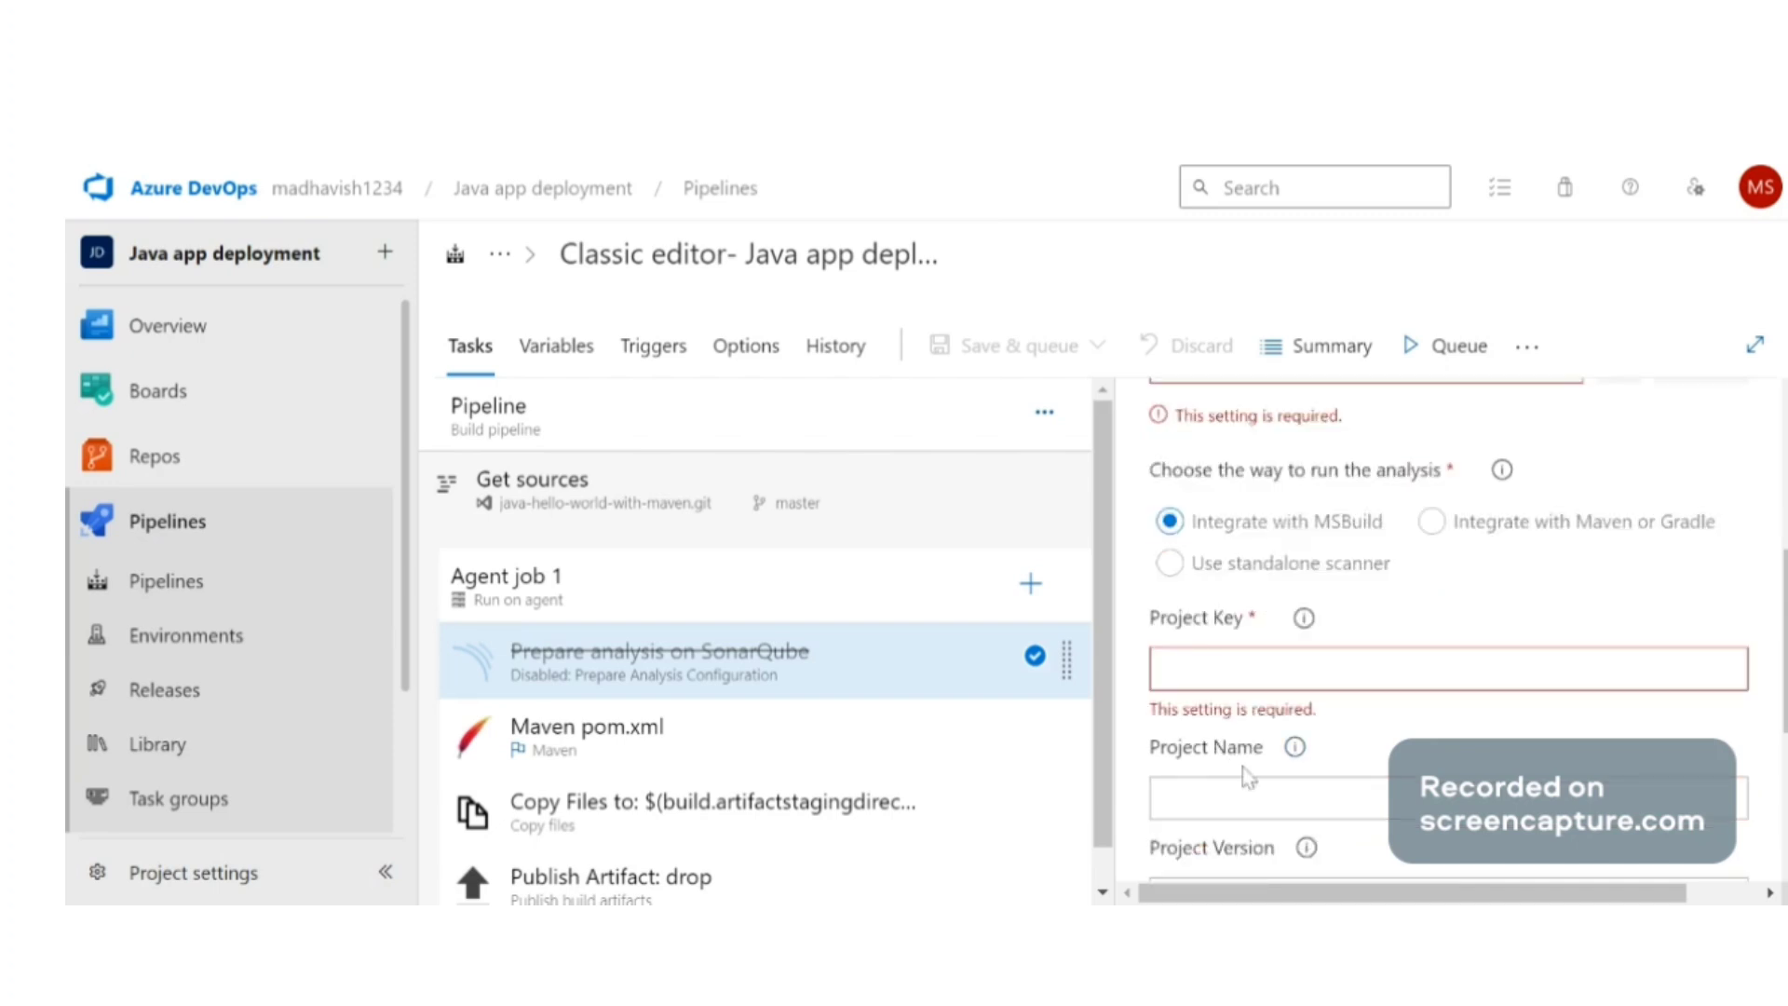
scroll(1288, 679, down, 2)
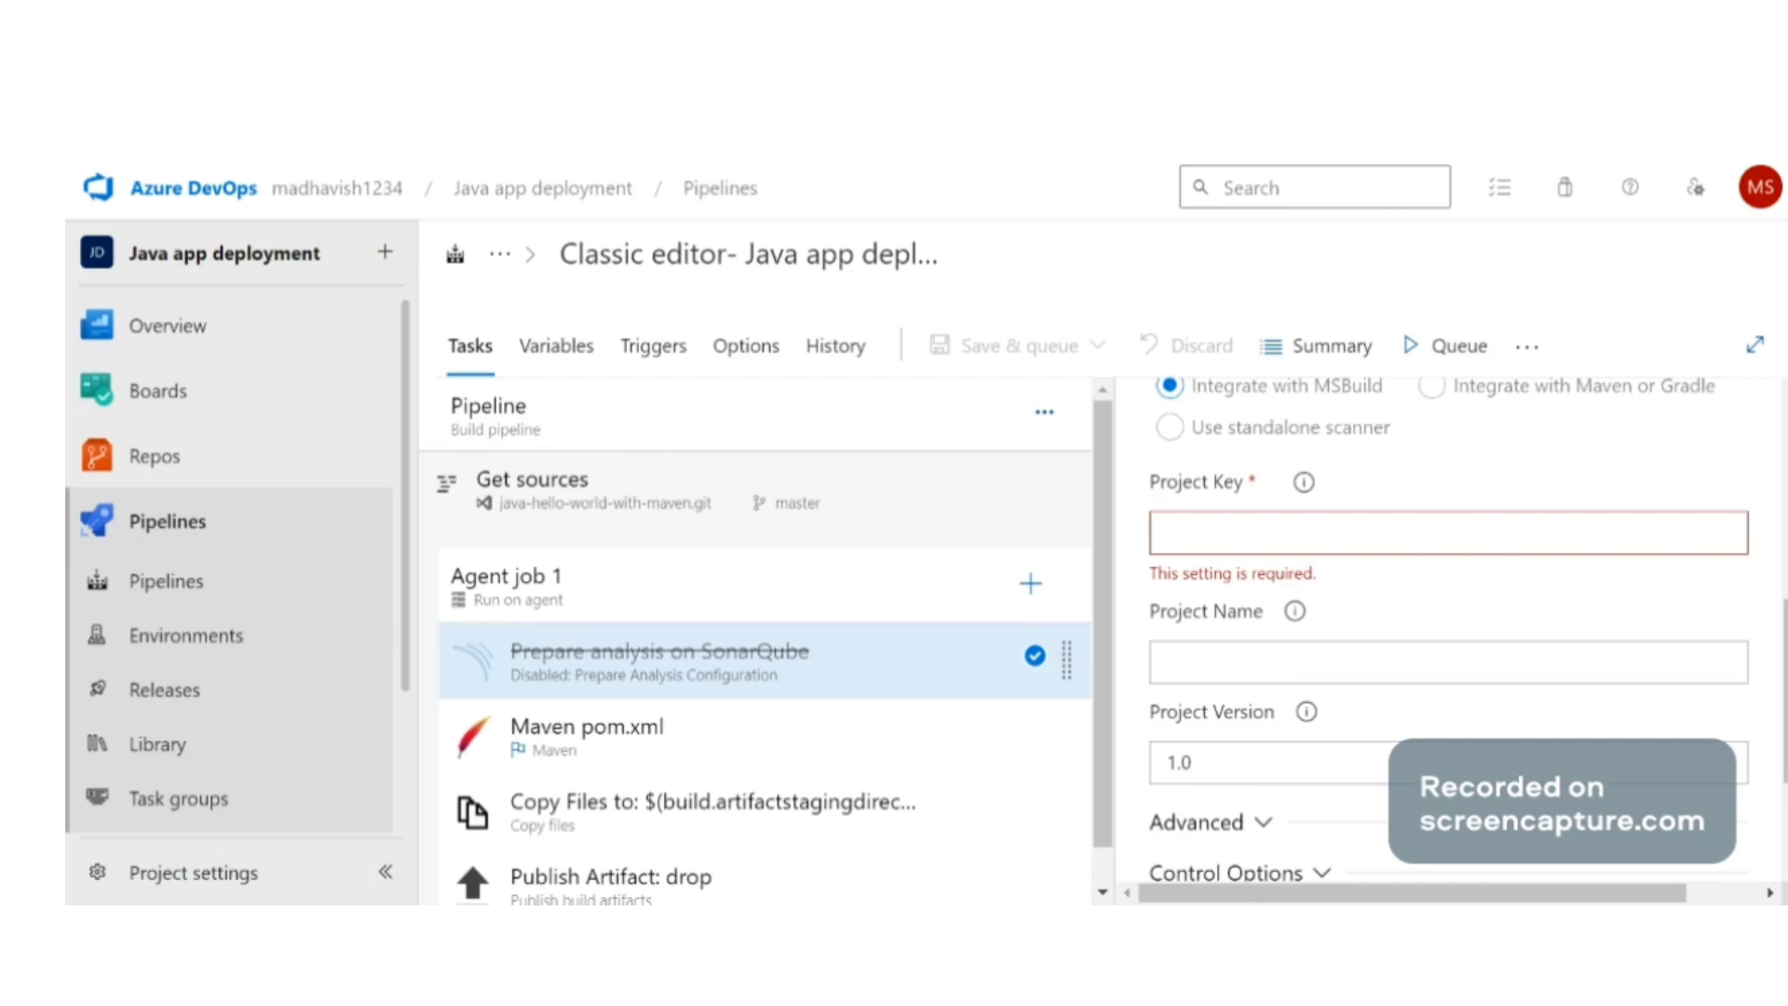
click(1302, 483)
click(908, 674)
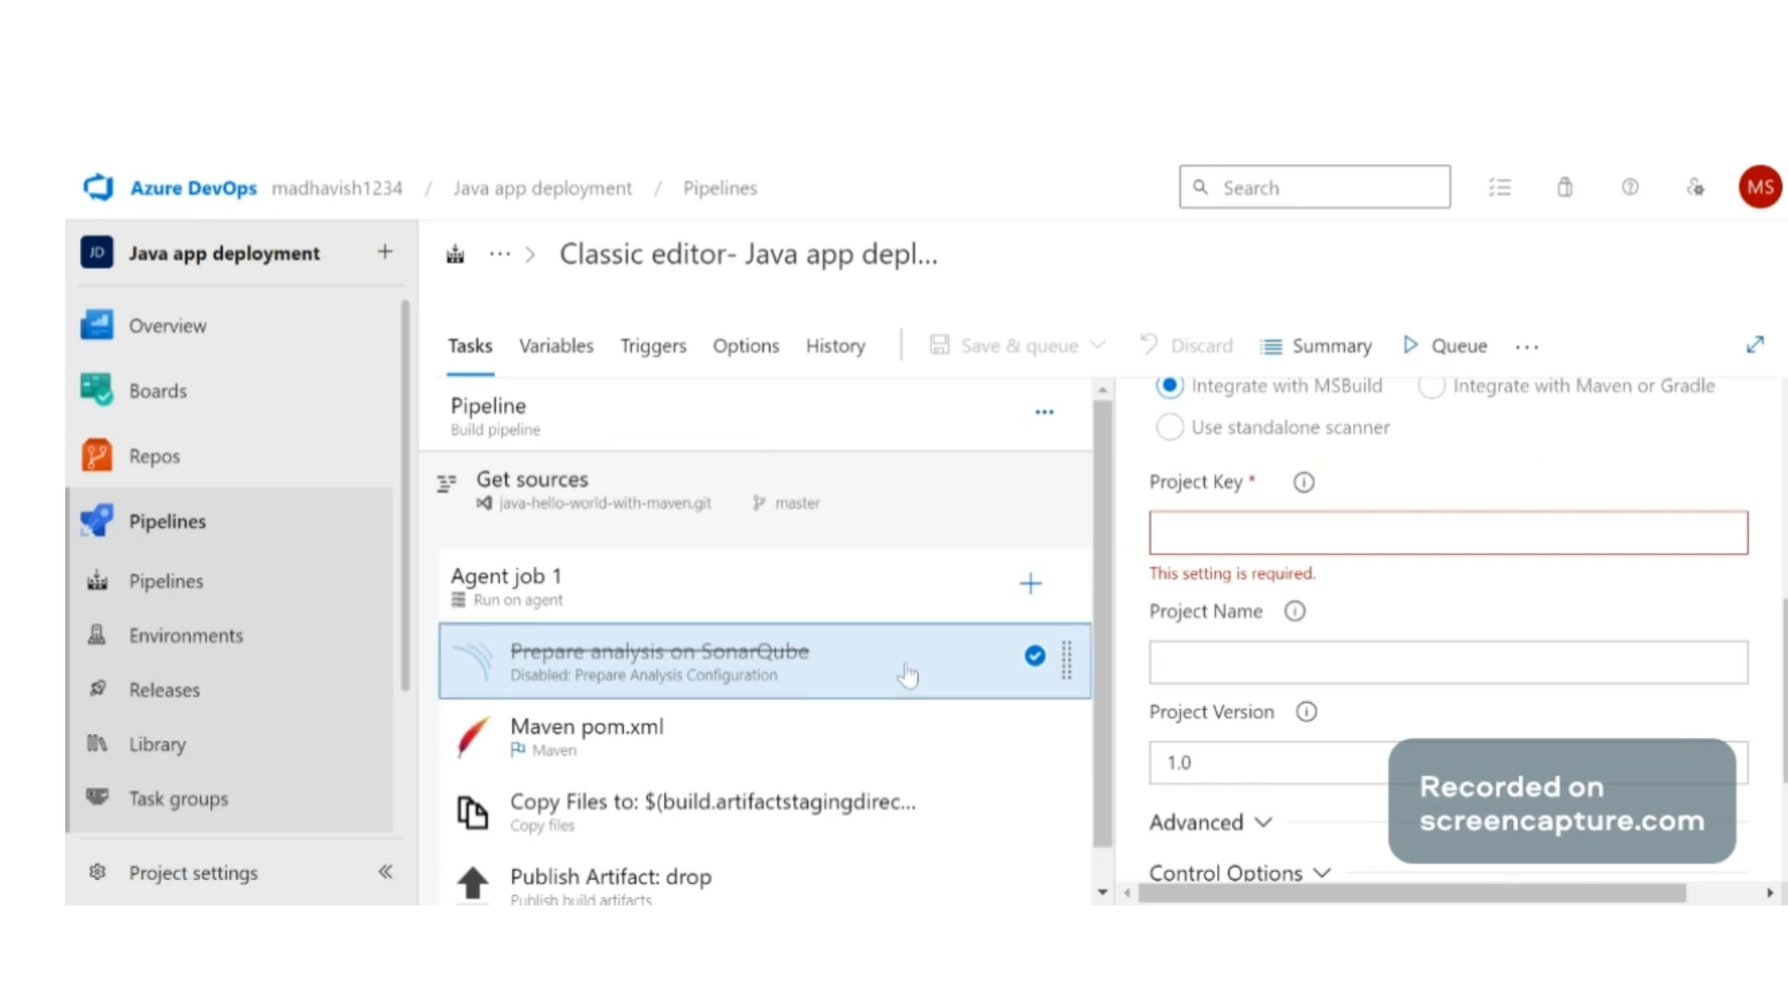
Review the "Maven pom.xml" task's POM file, goals and JUnit test results settings
click(541, 723)
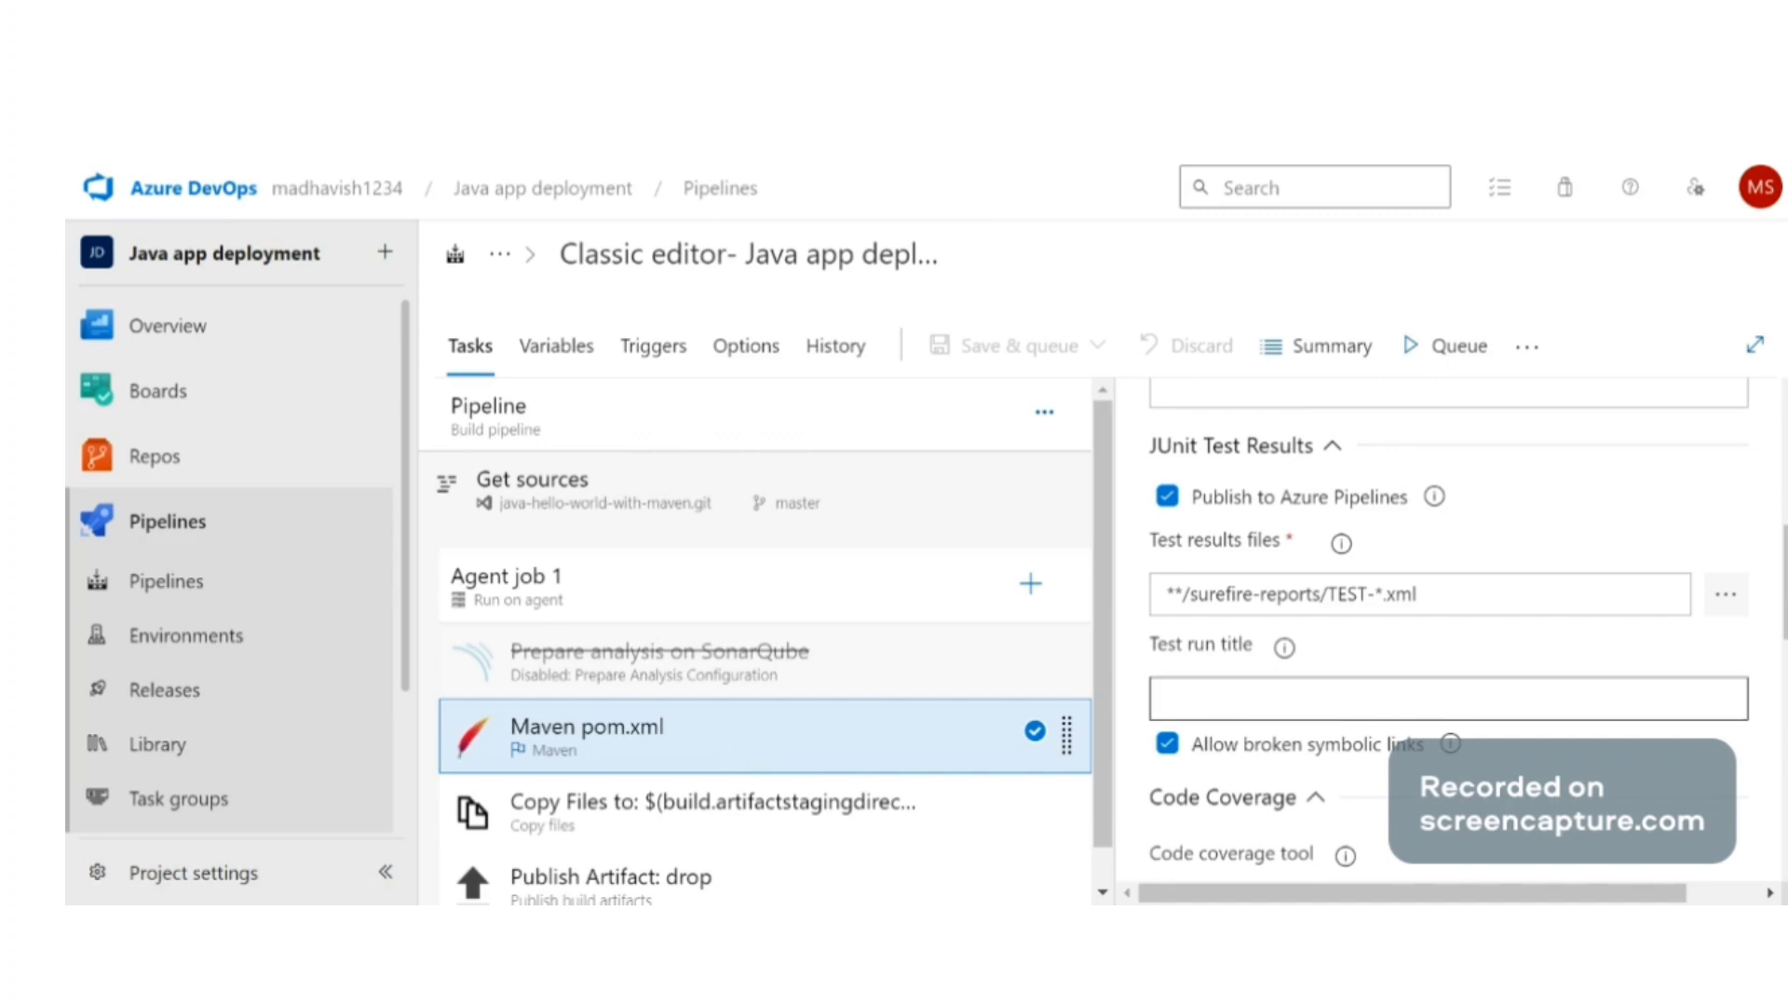
scroll(1448, 633, up, 3)
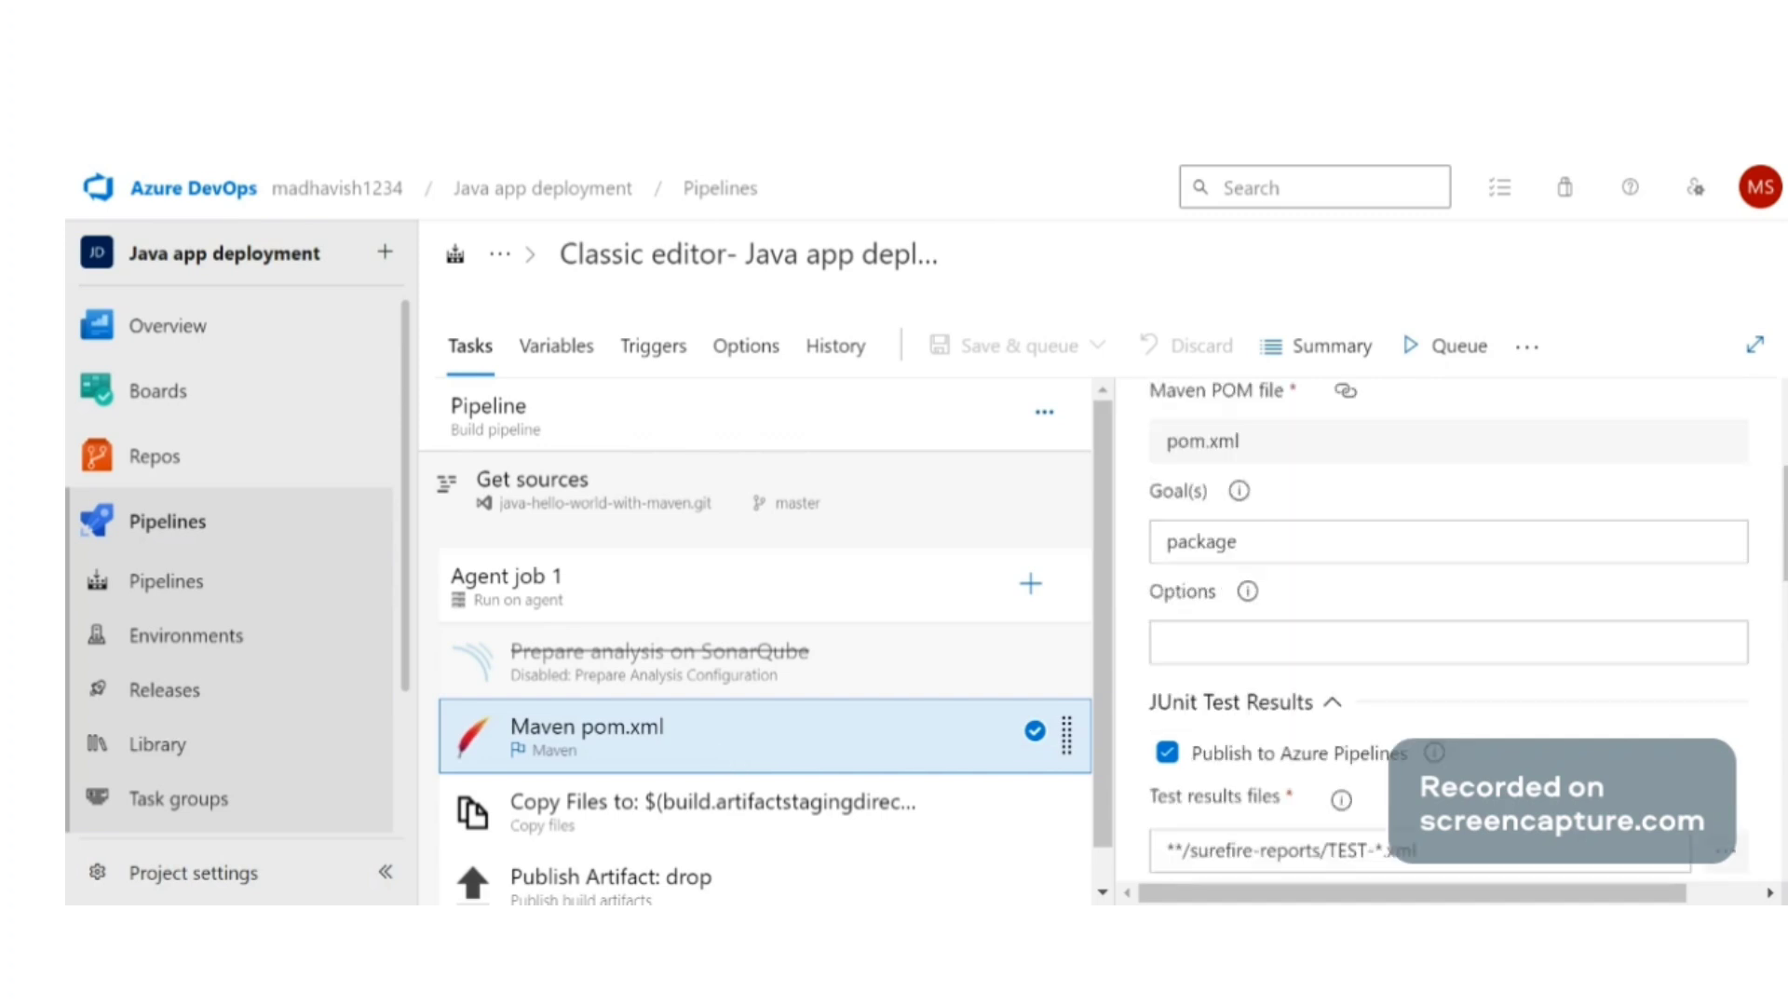
scroll(1287, 740, up, 2)
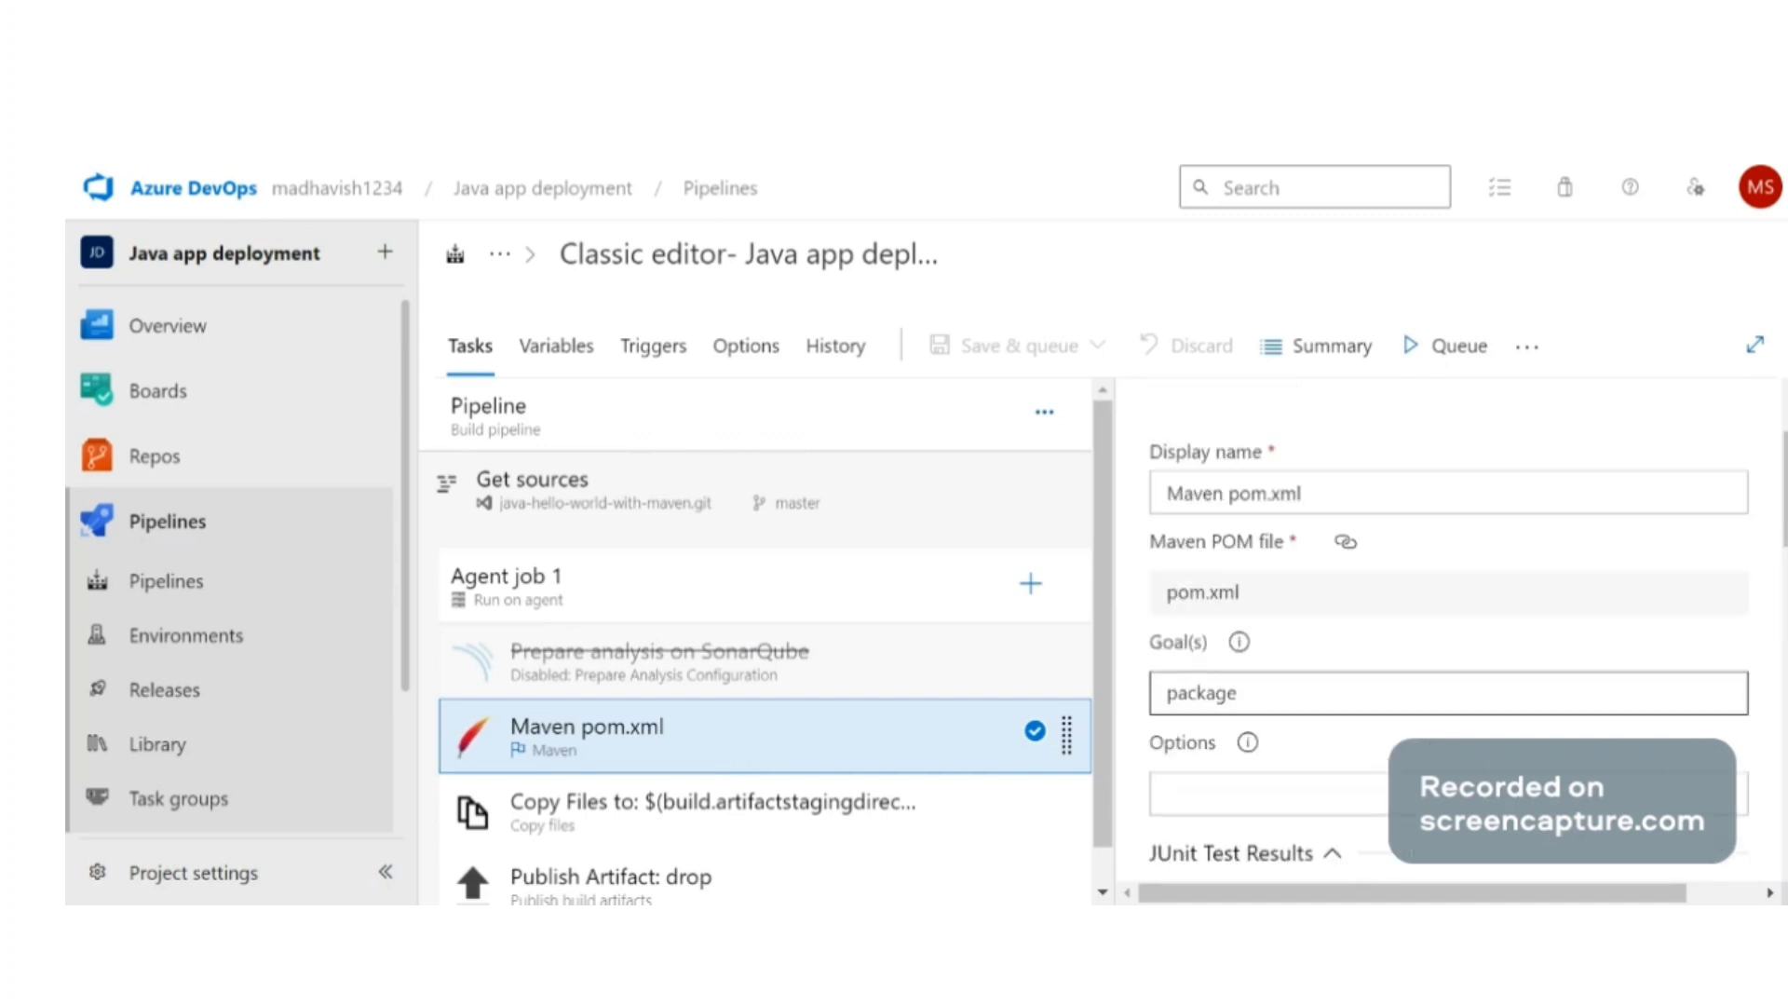
drag(1285, 612, 1170, 607)
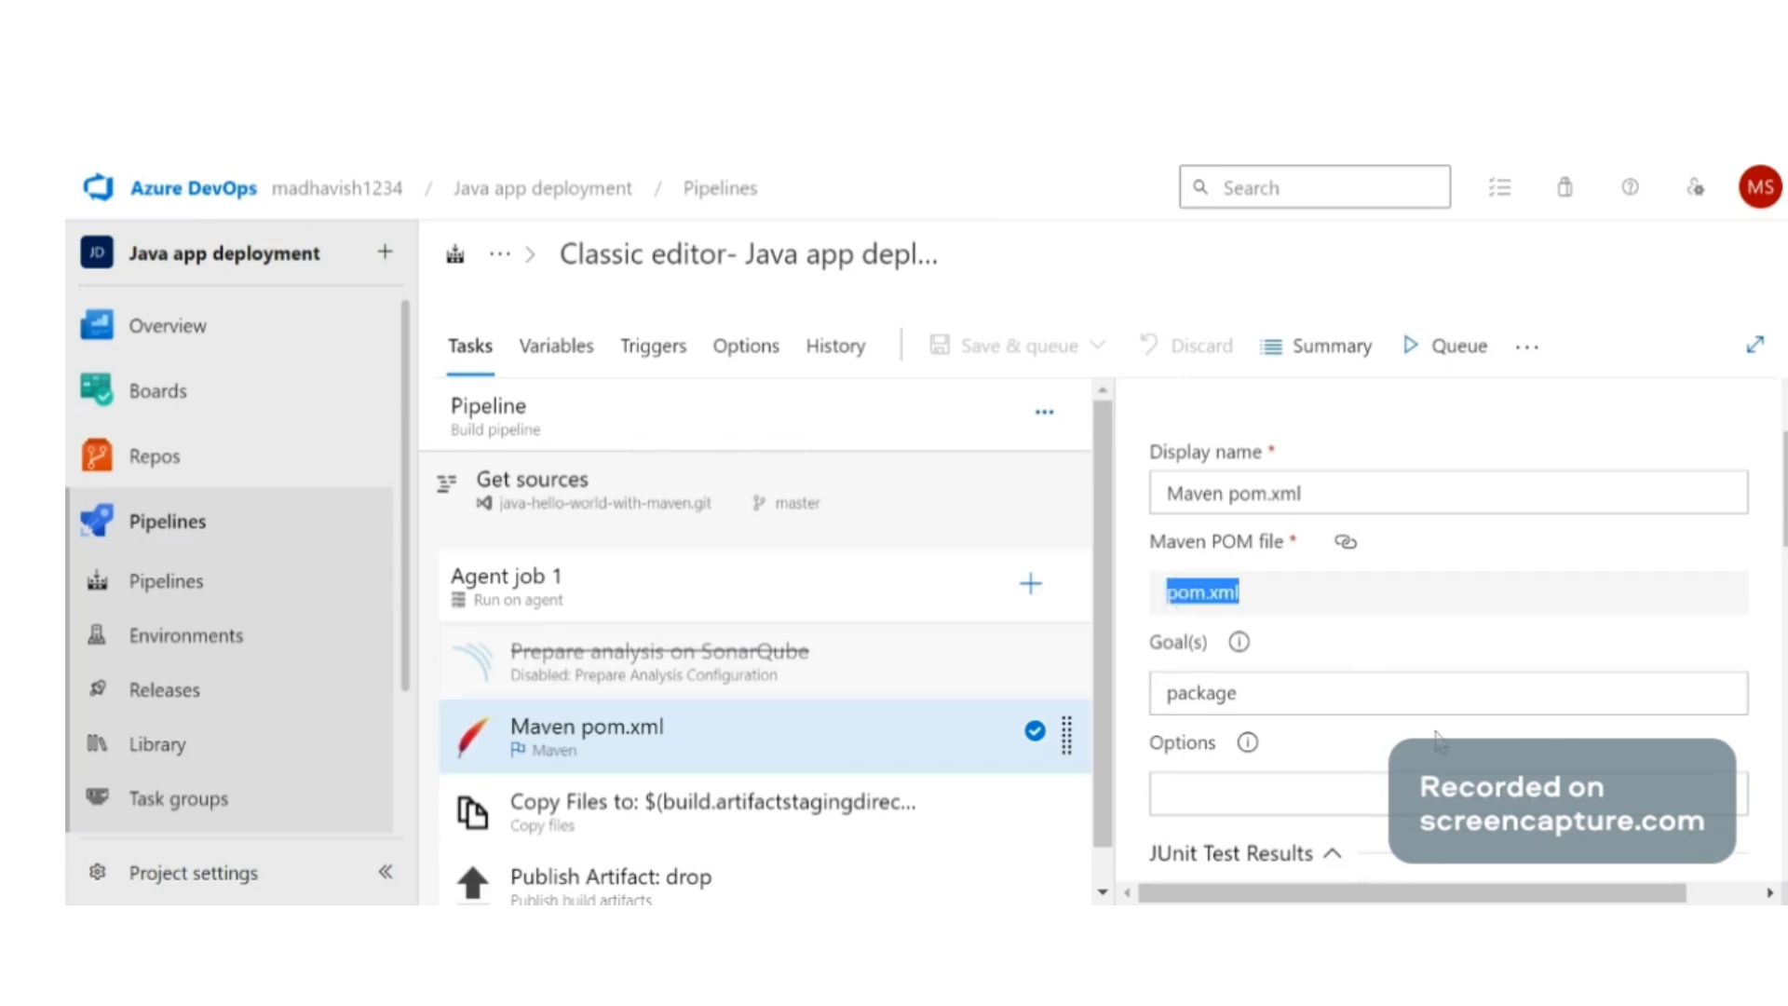
scroll(1439, 740, down, 3)
scroll(1434, 726, down, 1)
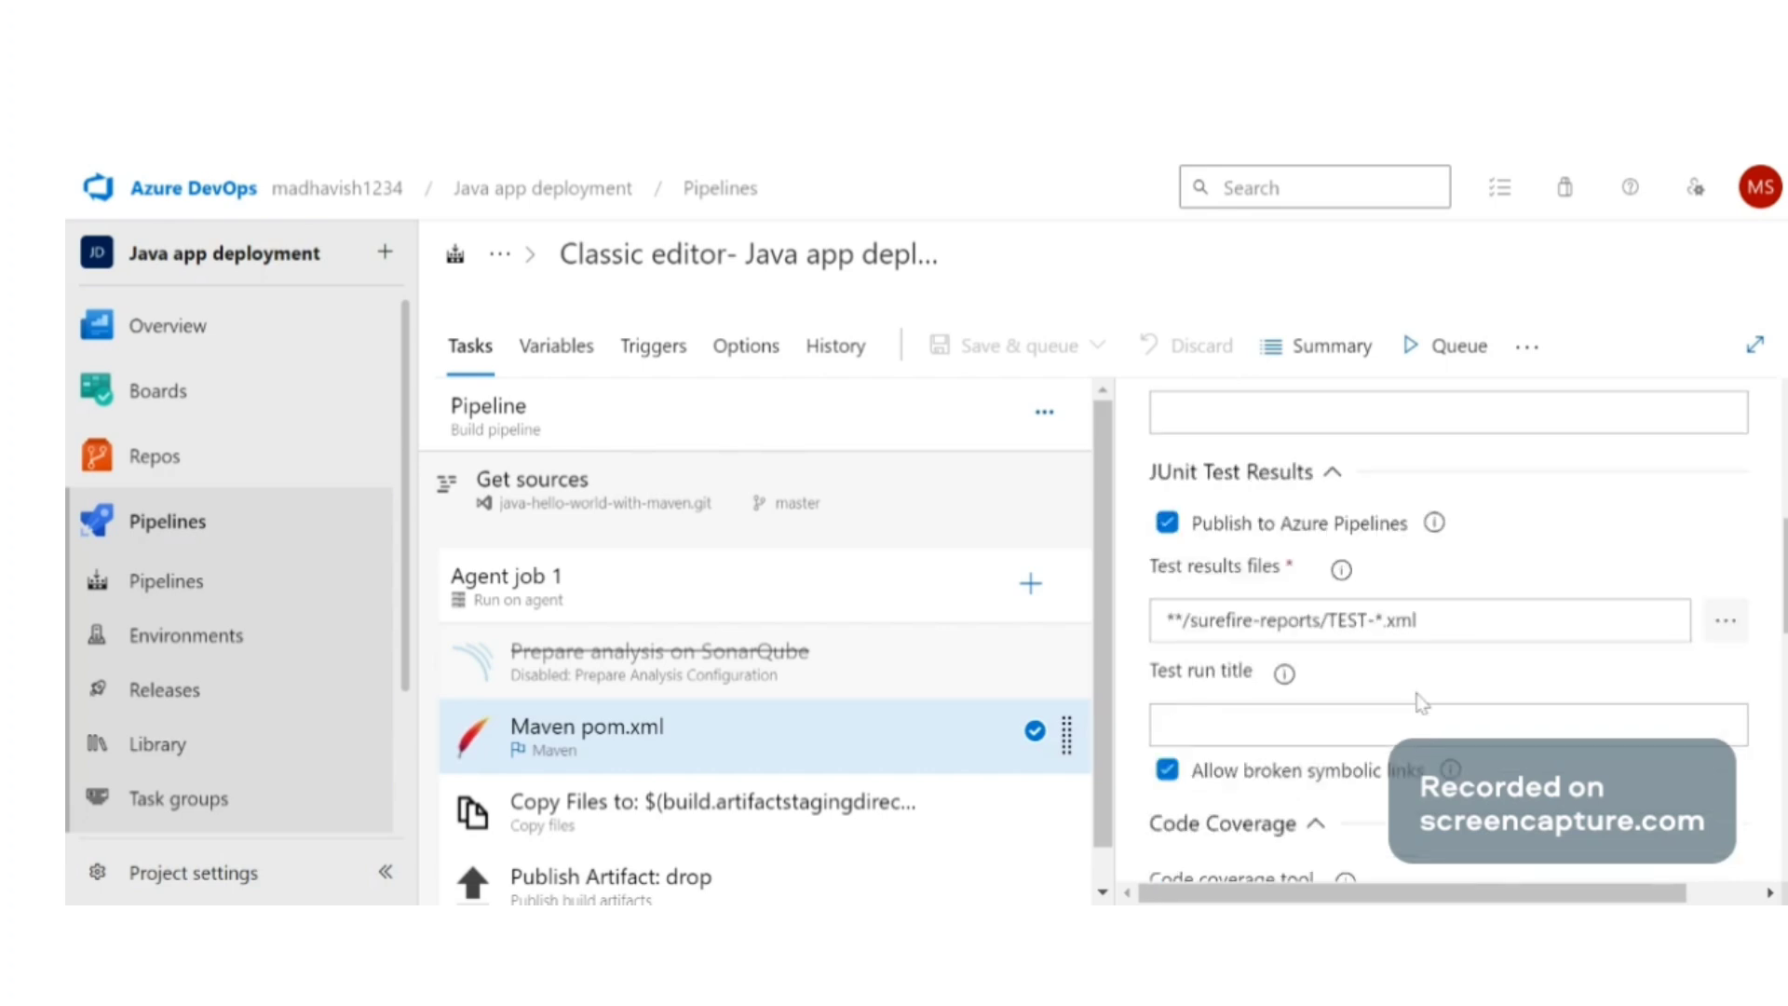
Inspect the target folder setting of the Copy Files task
click(826, 824)
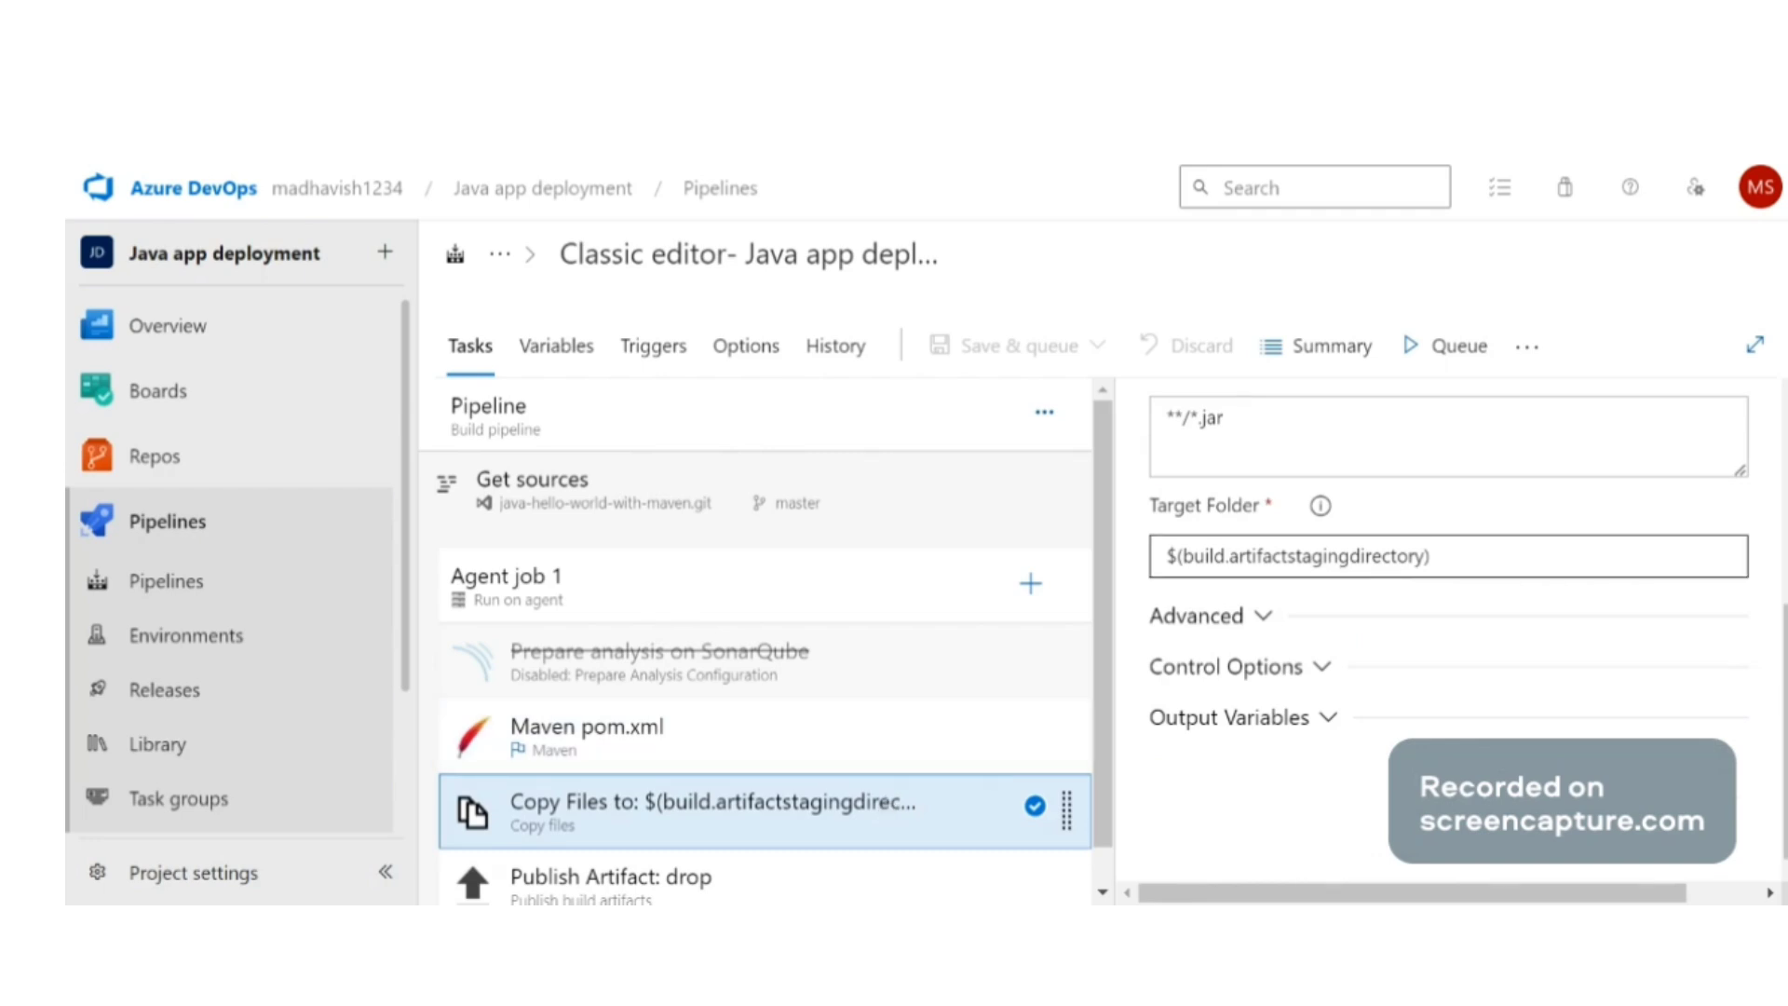
double_click(1387, 556)
drag(1350, 556, 1230, 556)
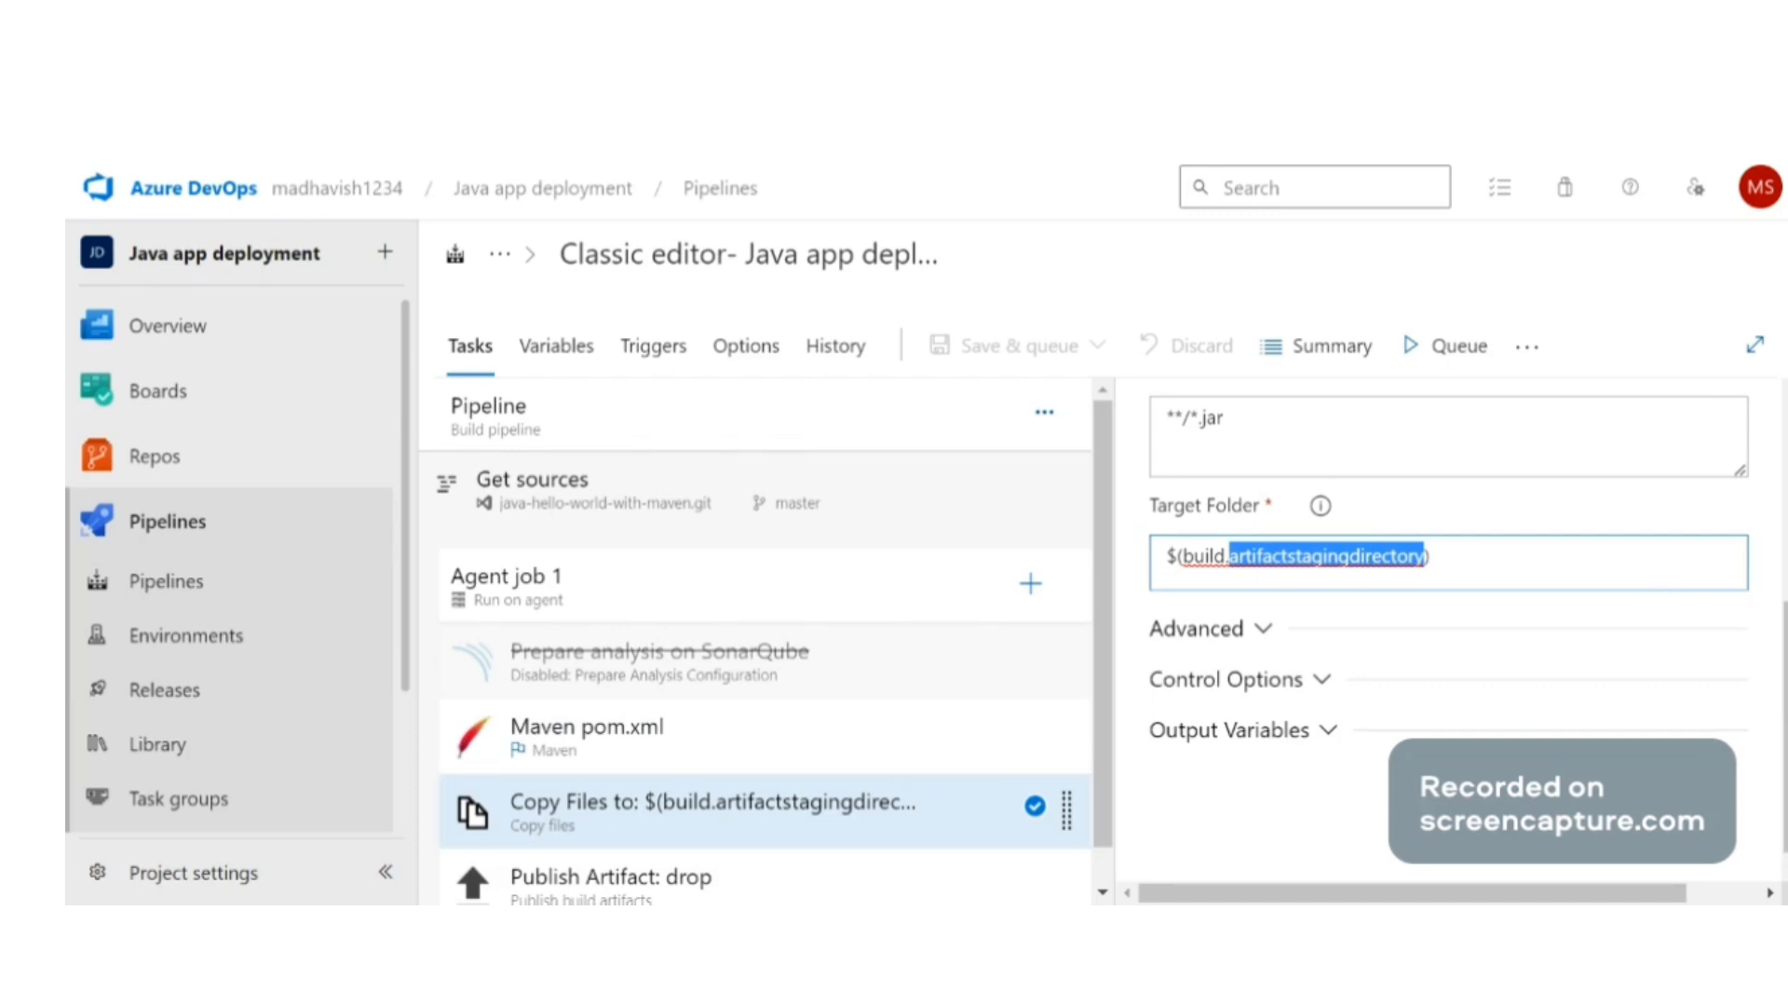
scroll(698, 564, down, 1)
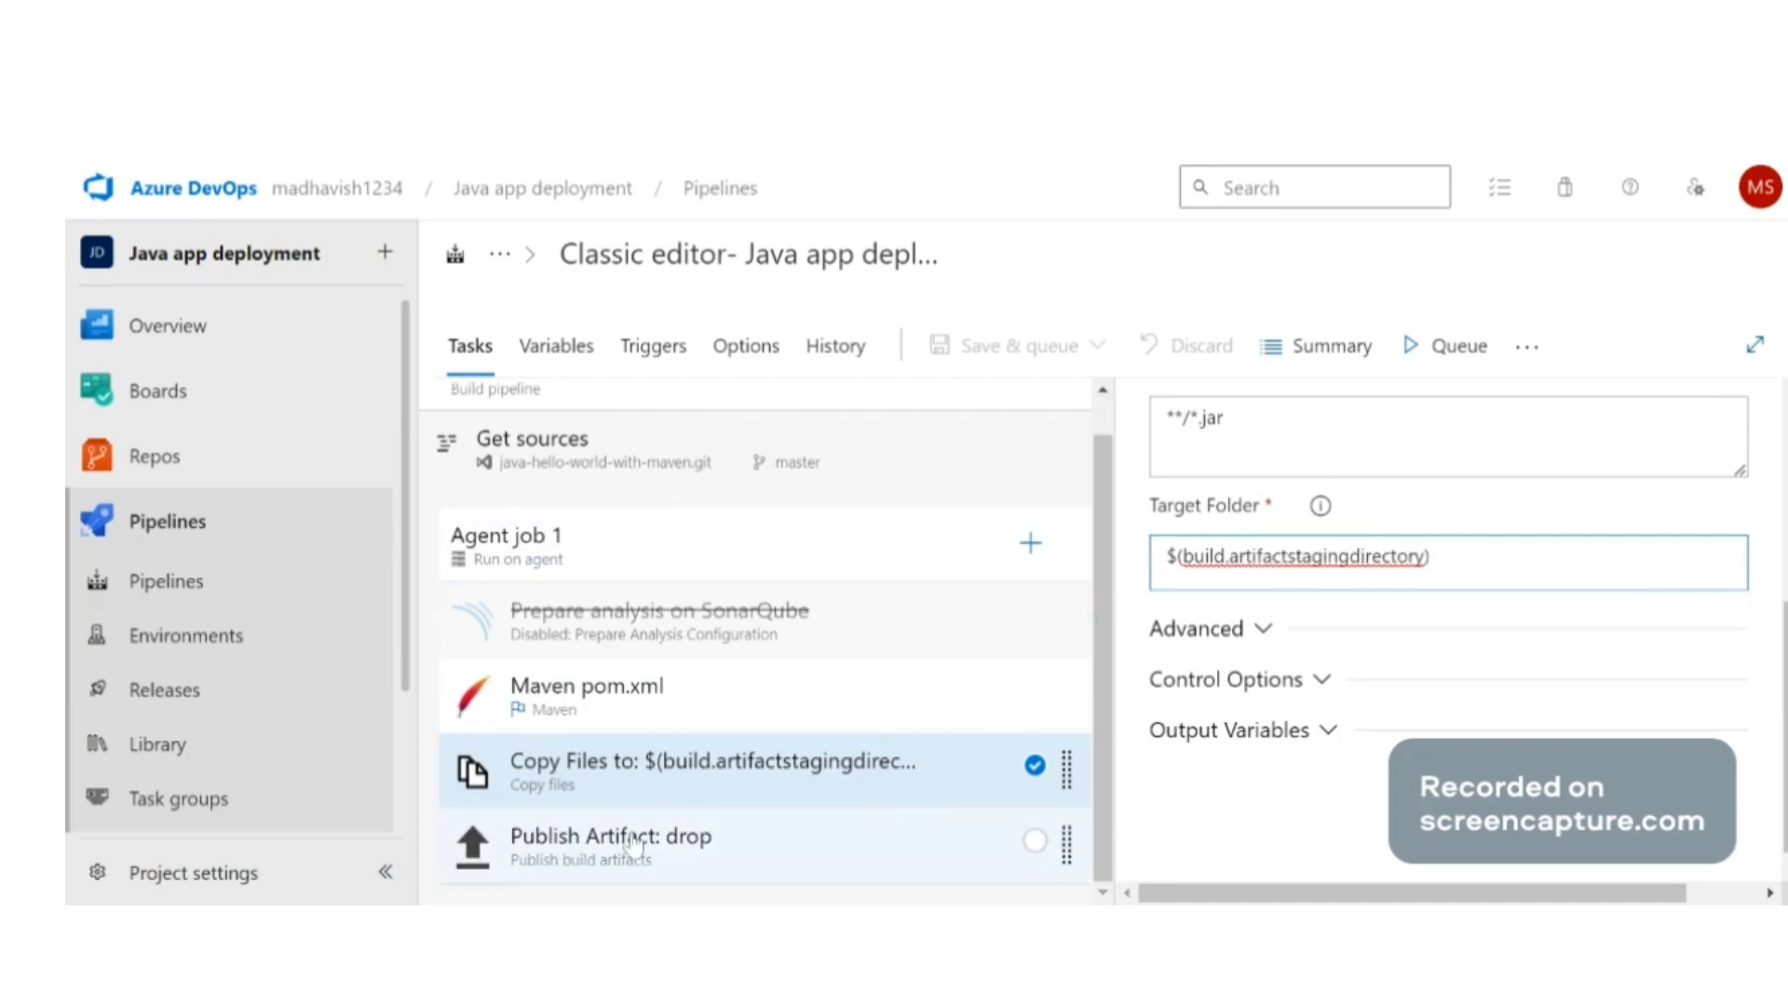
Inspect the path to publish and the artifact name in the "Publish Artifact: drop" task
click(697, 873)
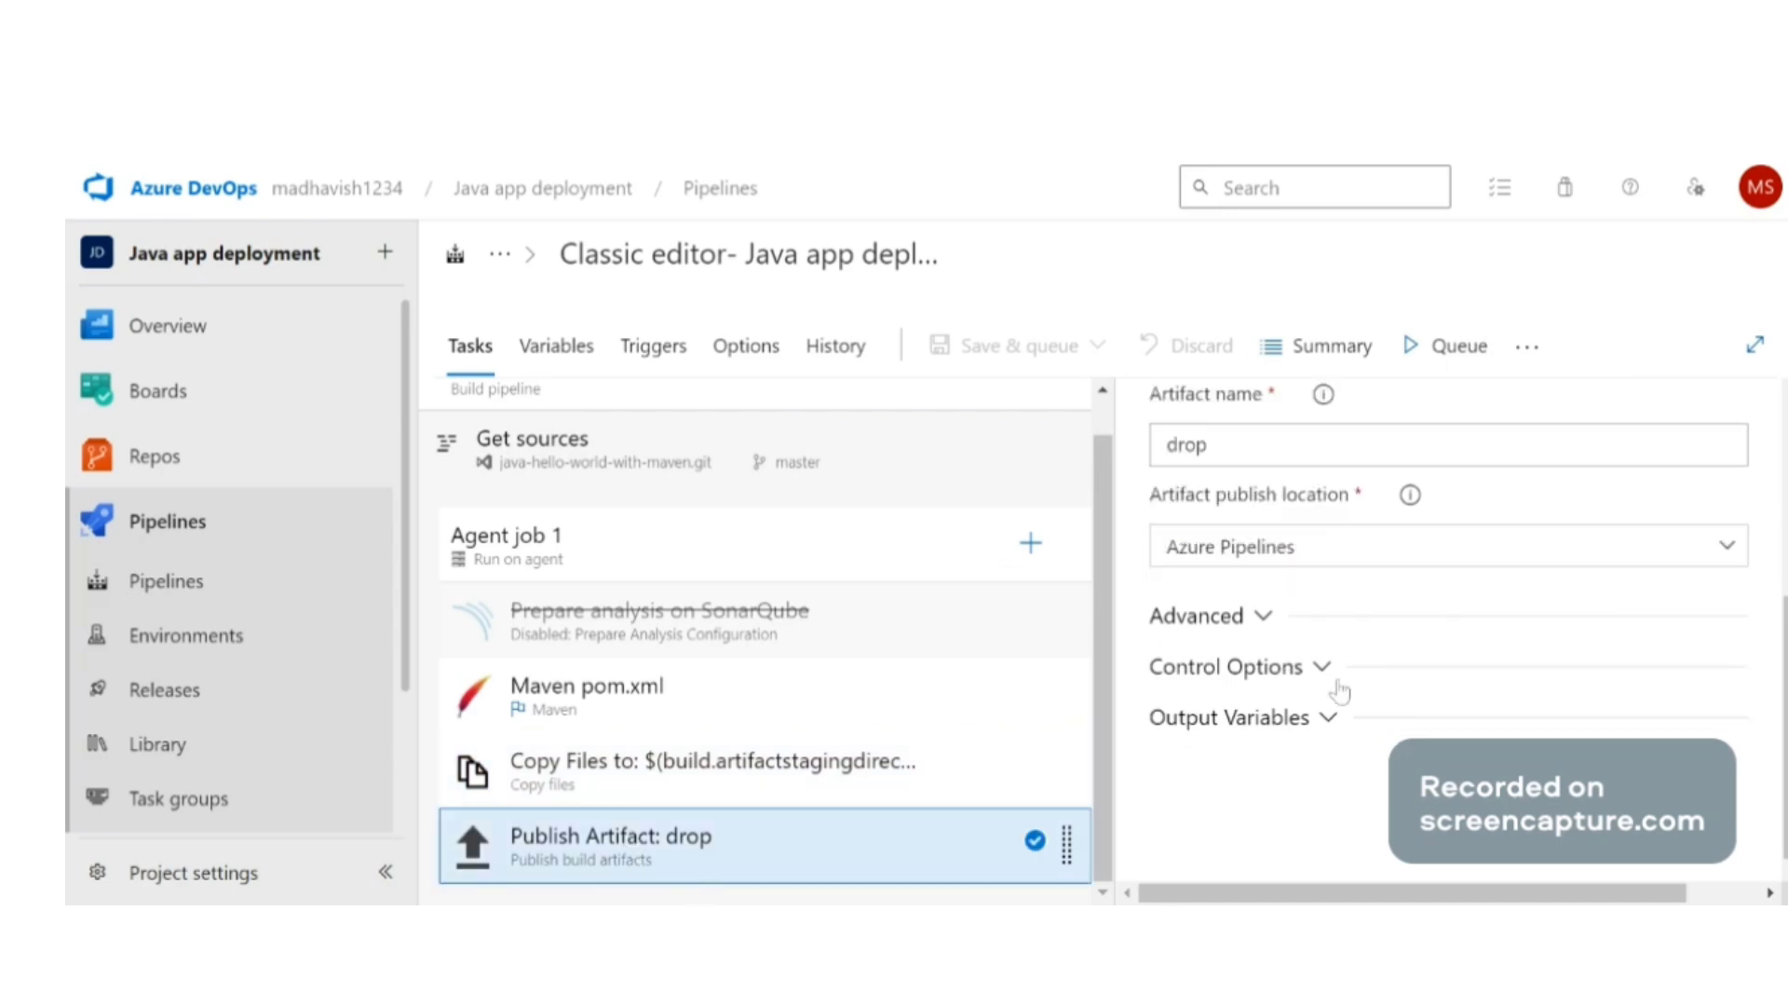
scroll(1339, 691, up, 3)
double_click(1338, 617)
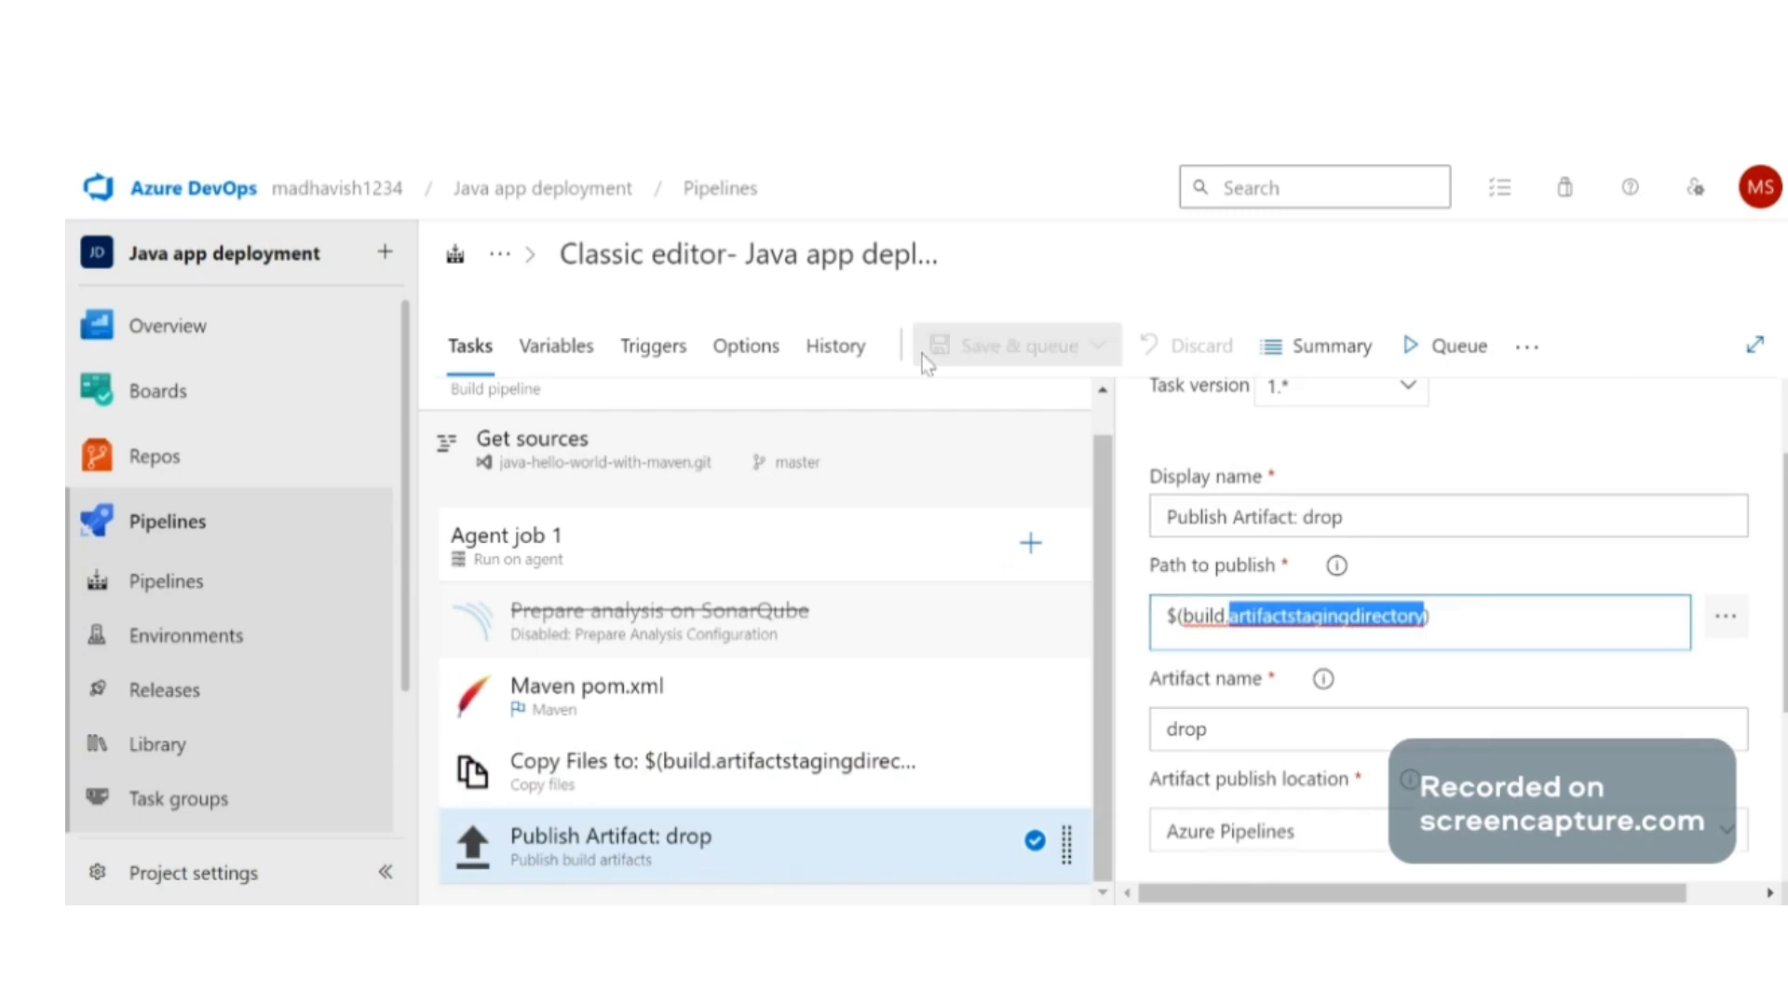
mouse_move(1178, 730)
mouse_down()
mouse_move(1210, 728)
mouse_move(1166, 722)
mouse_up()
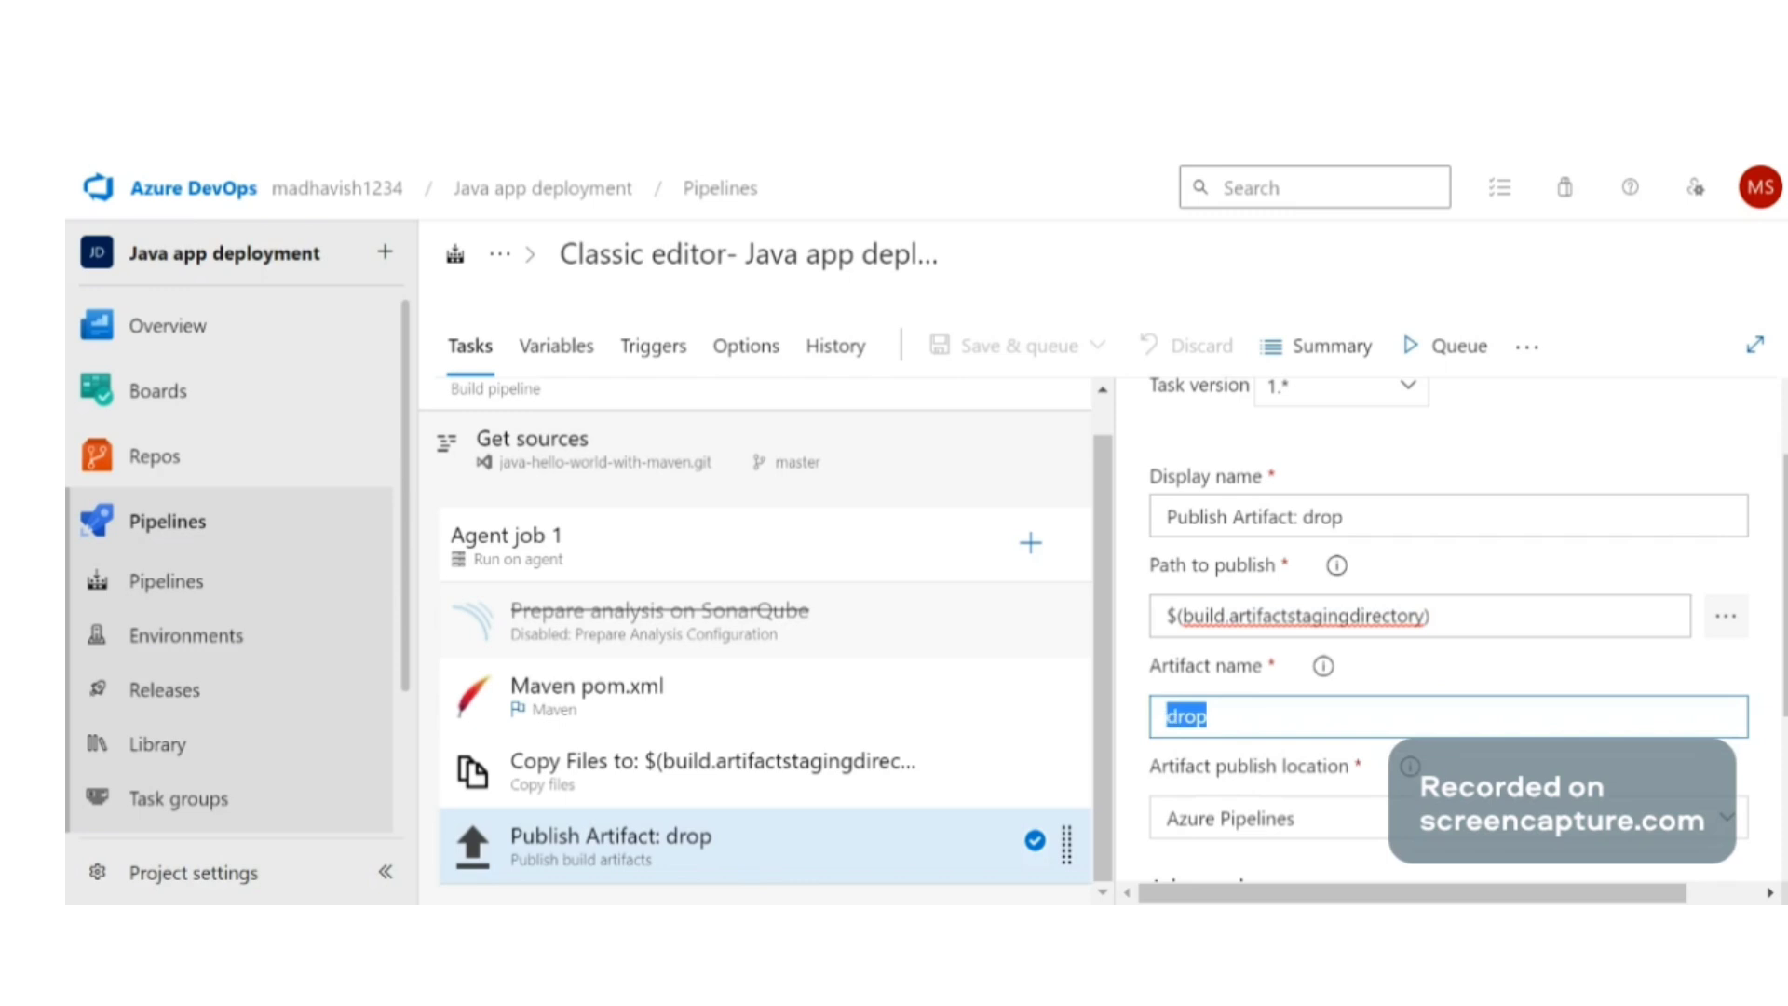
click(1275, 714)
key(ctrl+a)
scroll(1373, 816, down, 2)
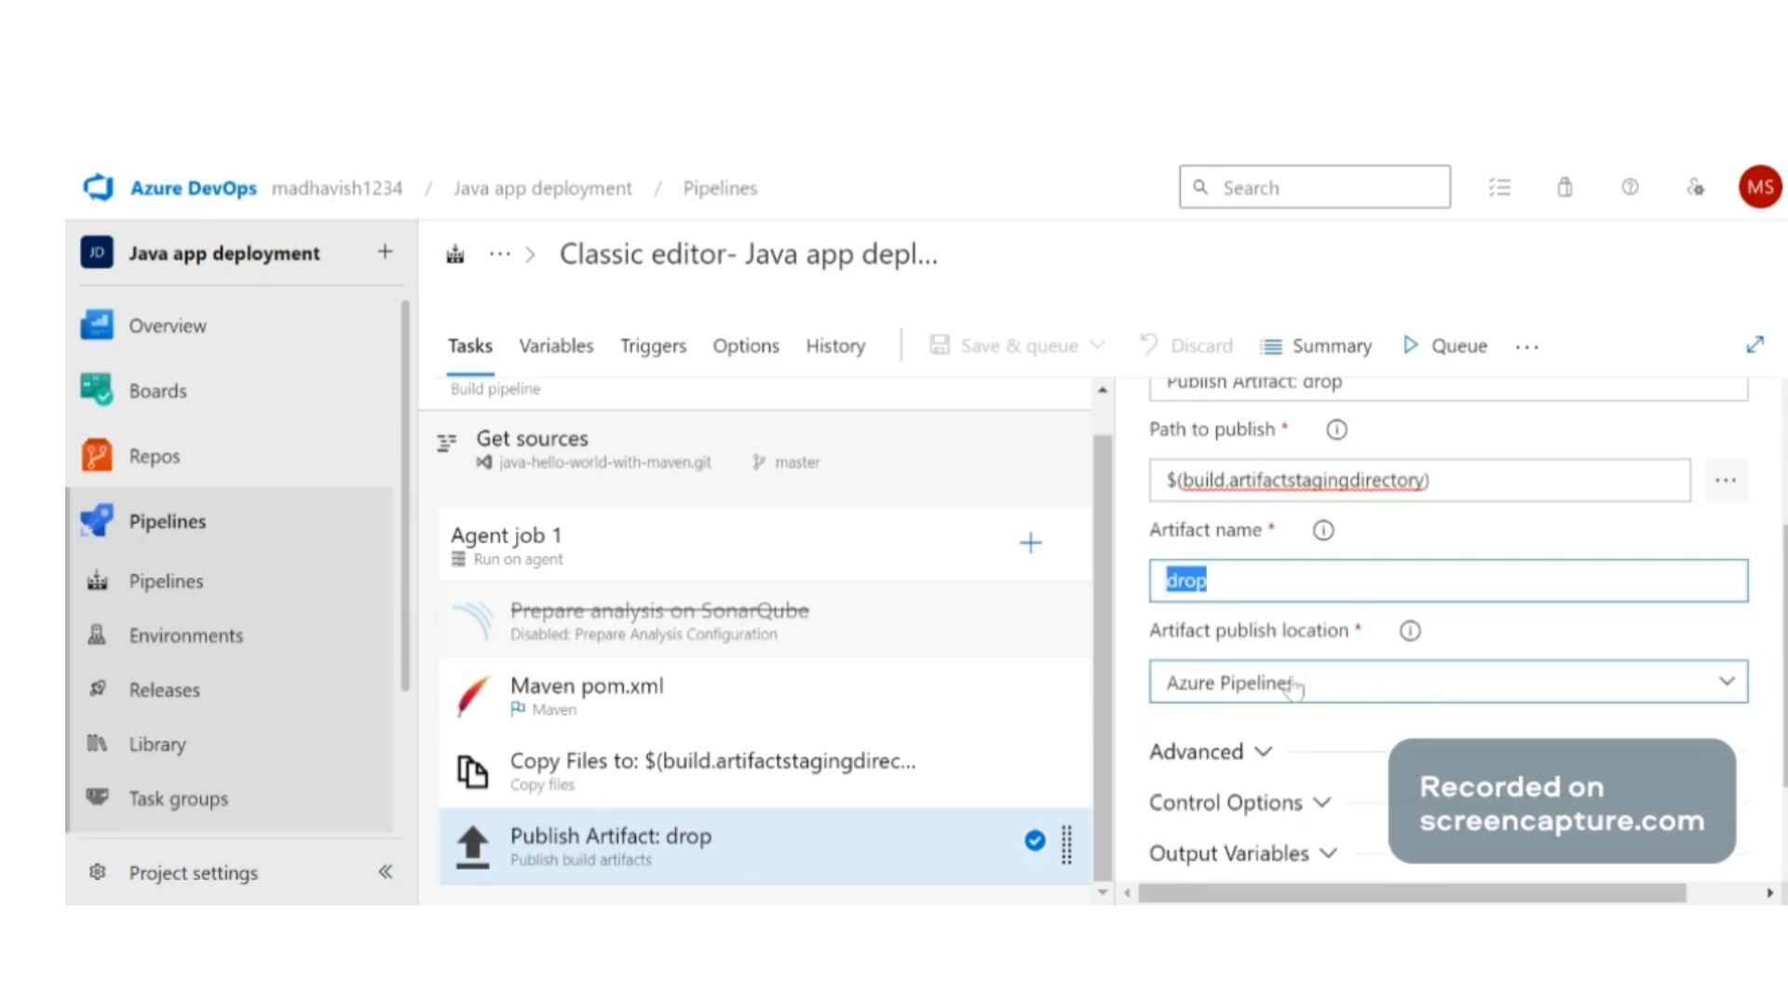
Check the artifact publish location options and choose Azure Pipelines for the Publish Artifact task
click(1200, 699)
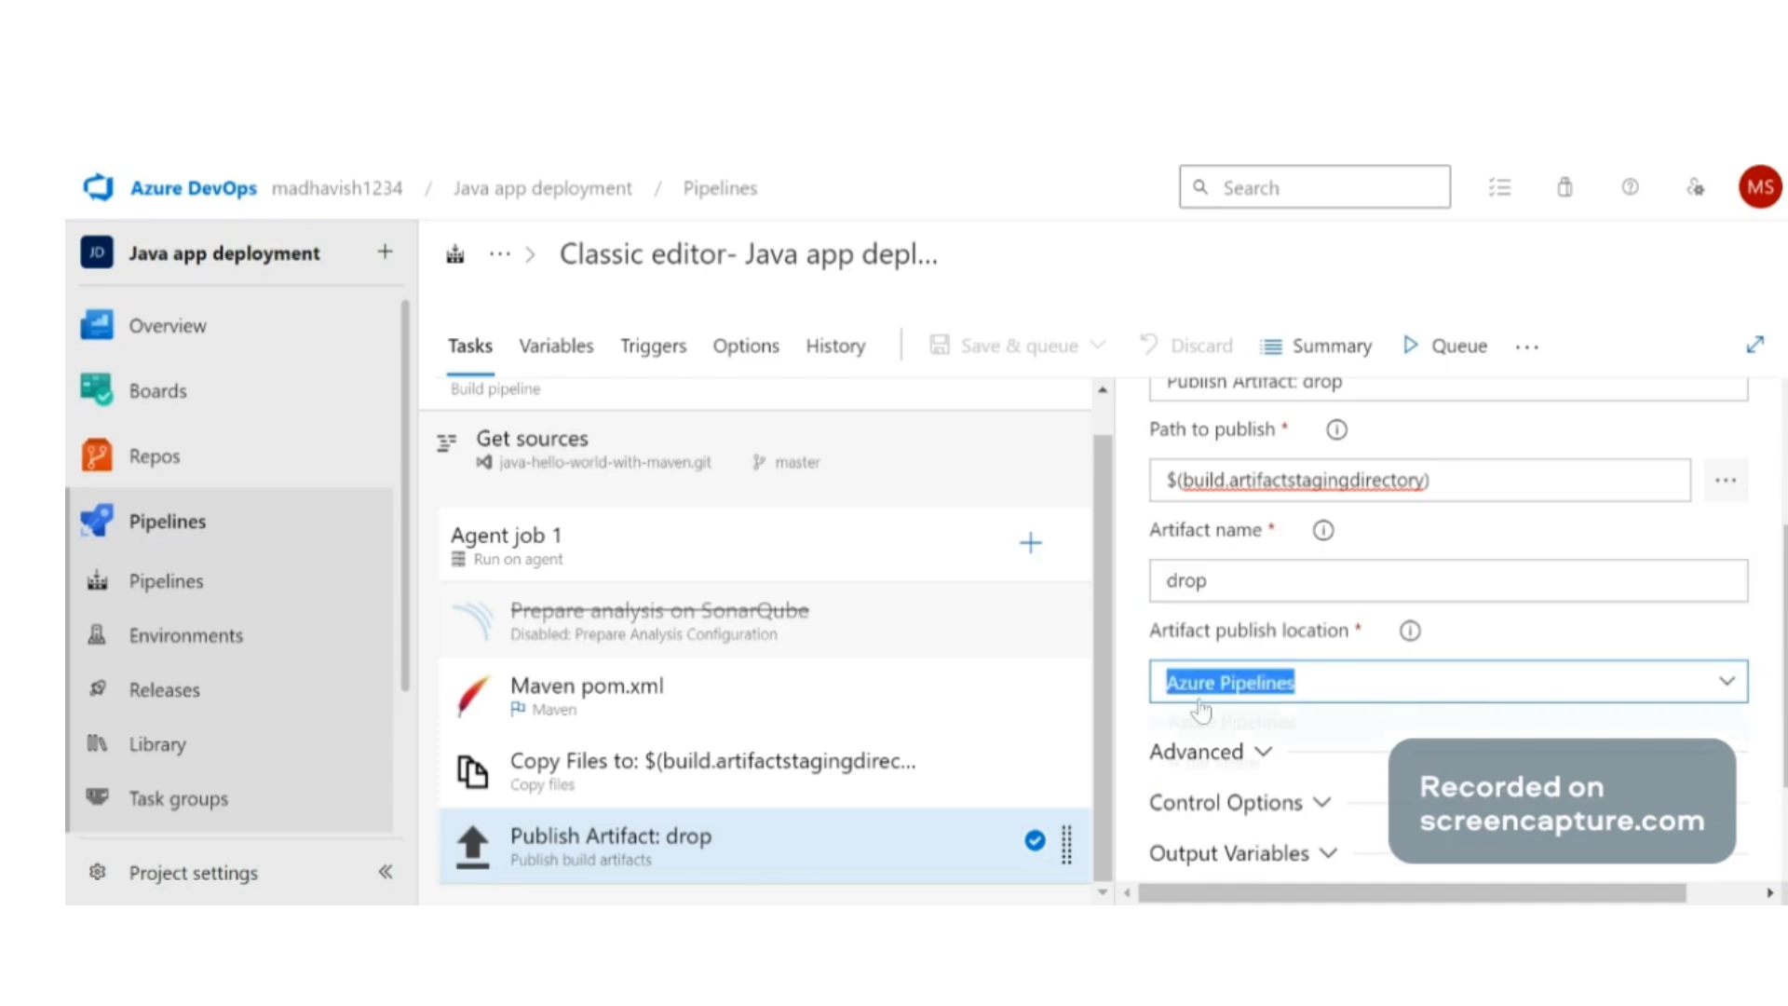
double_click(1339, 694)
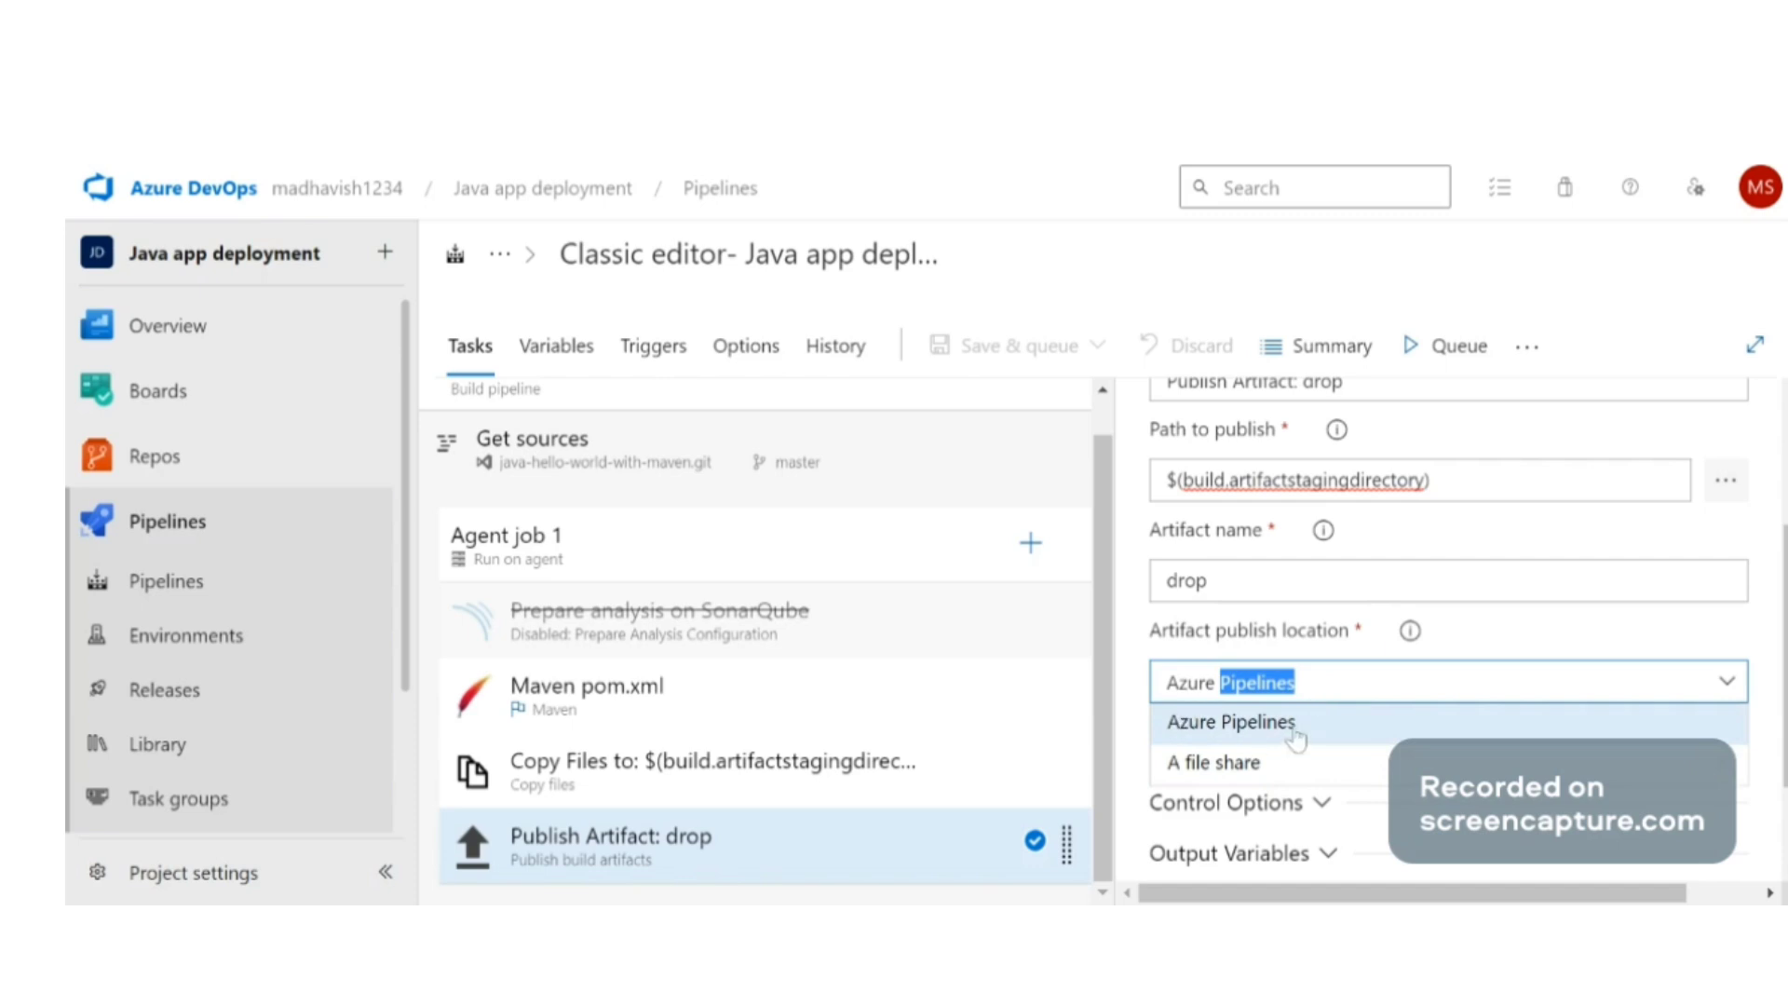
double_click(1192, 582)
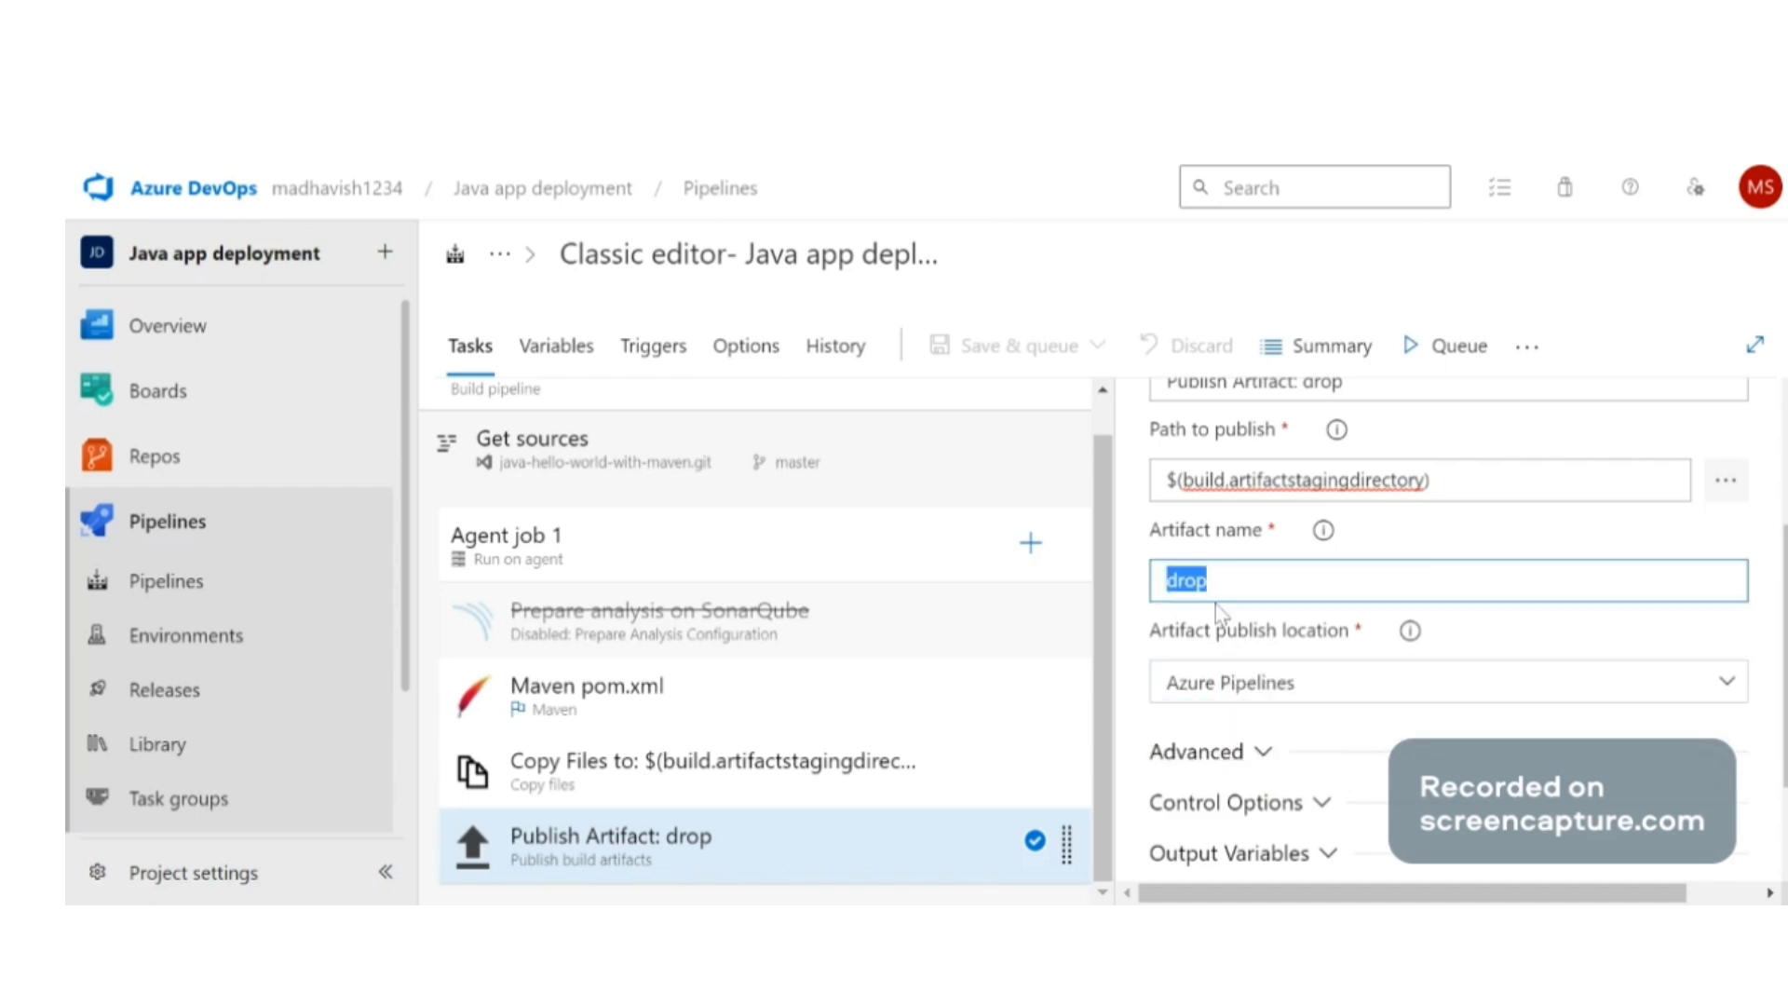
click(1271, 687)
click(1273, 722)
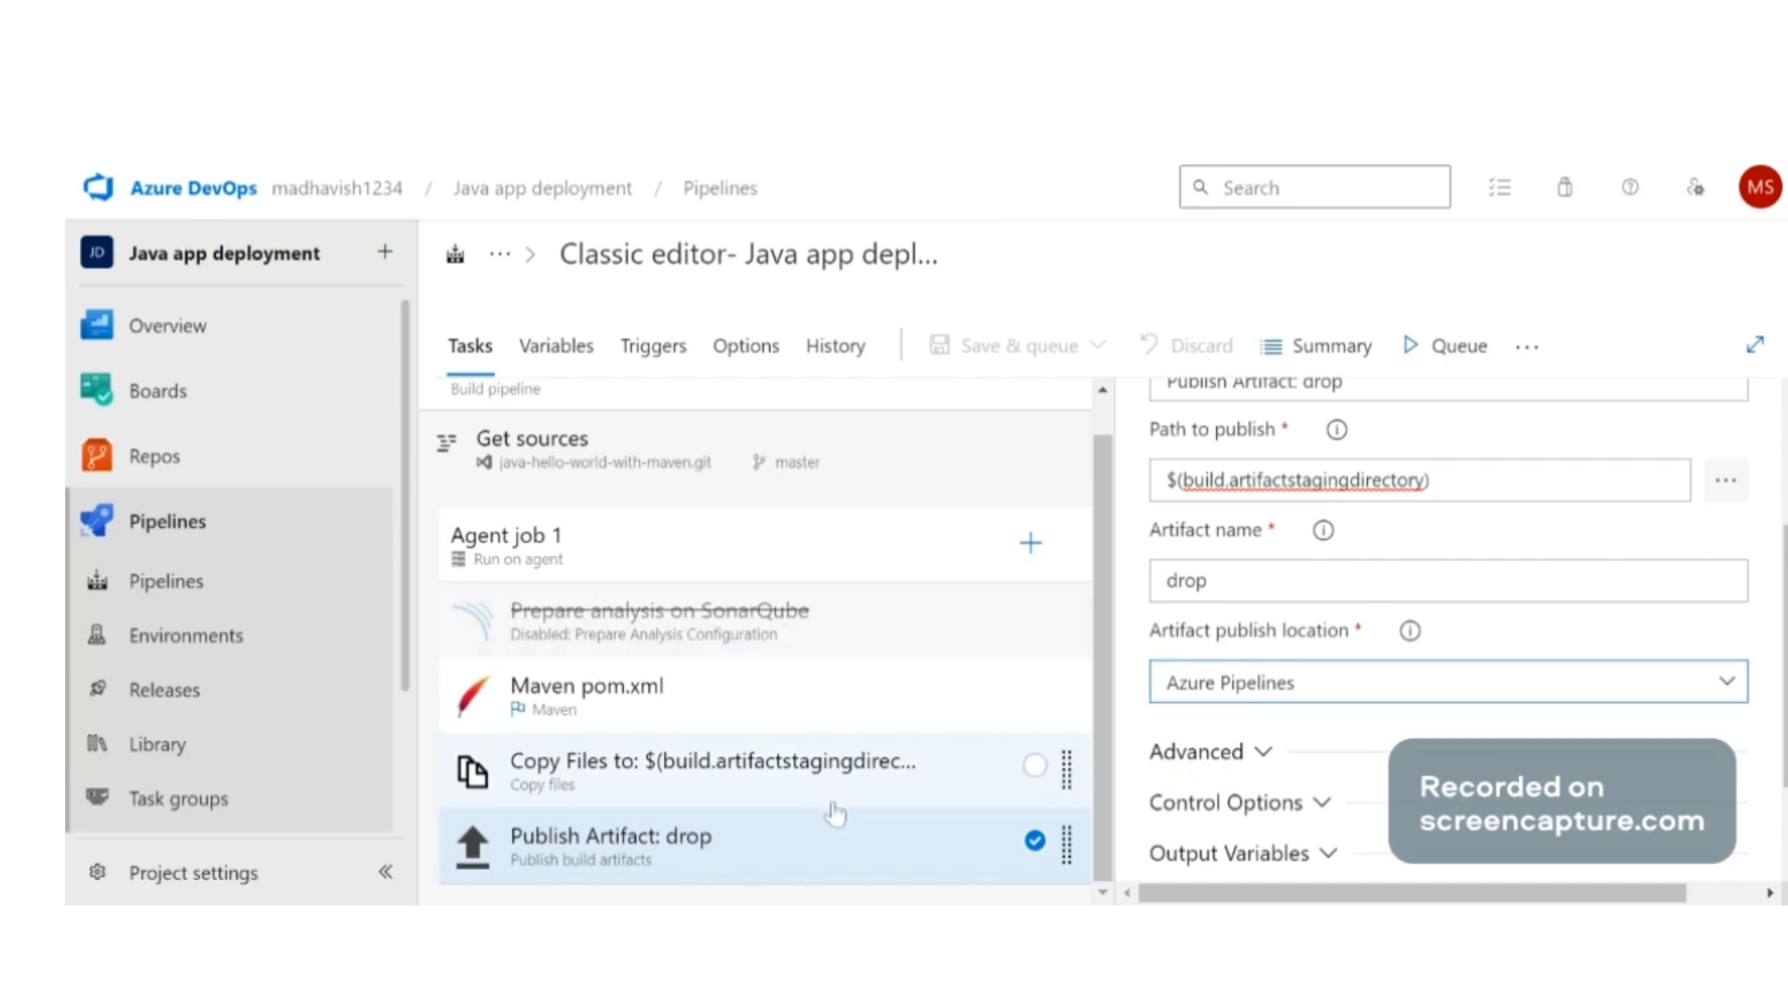
Start queuing a manual pipeline run and review its agent specification, branch and advanced options
click(1529, 348)
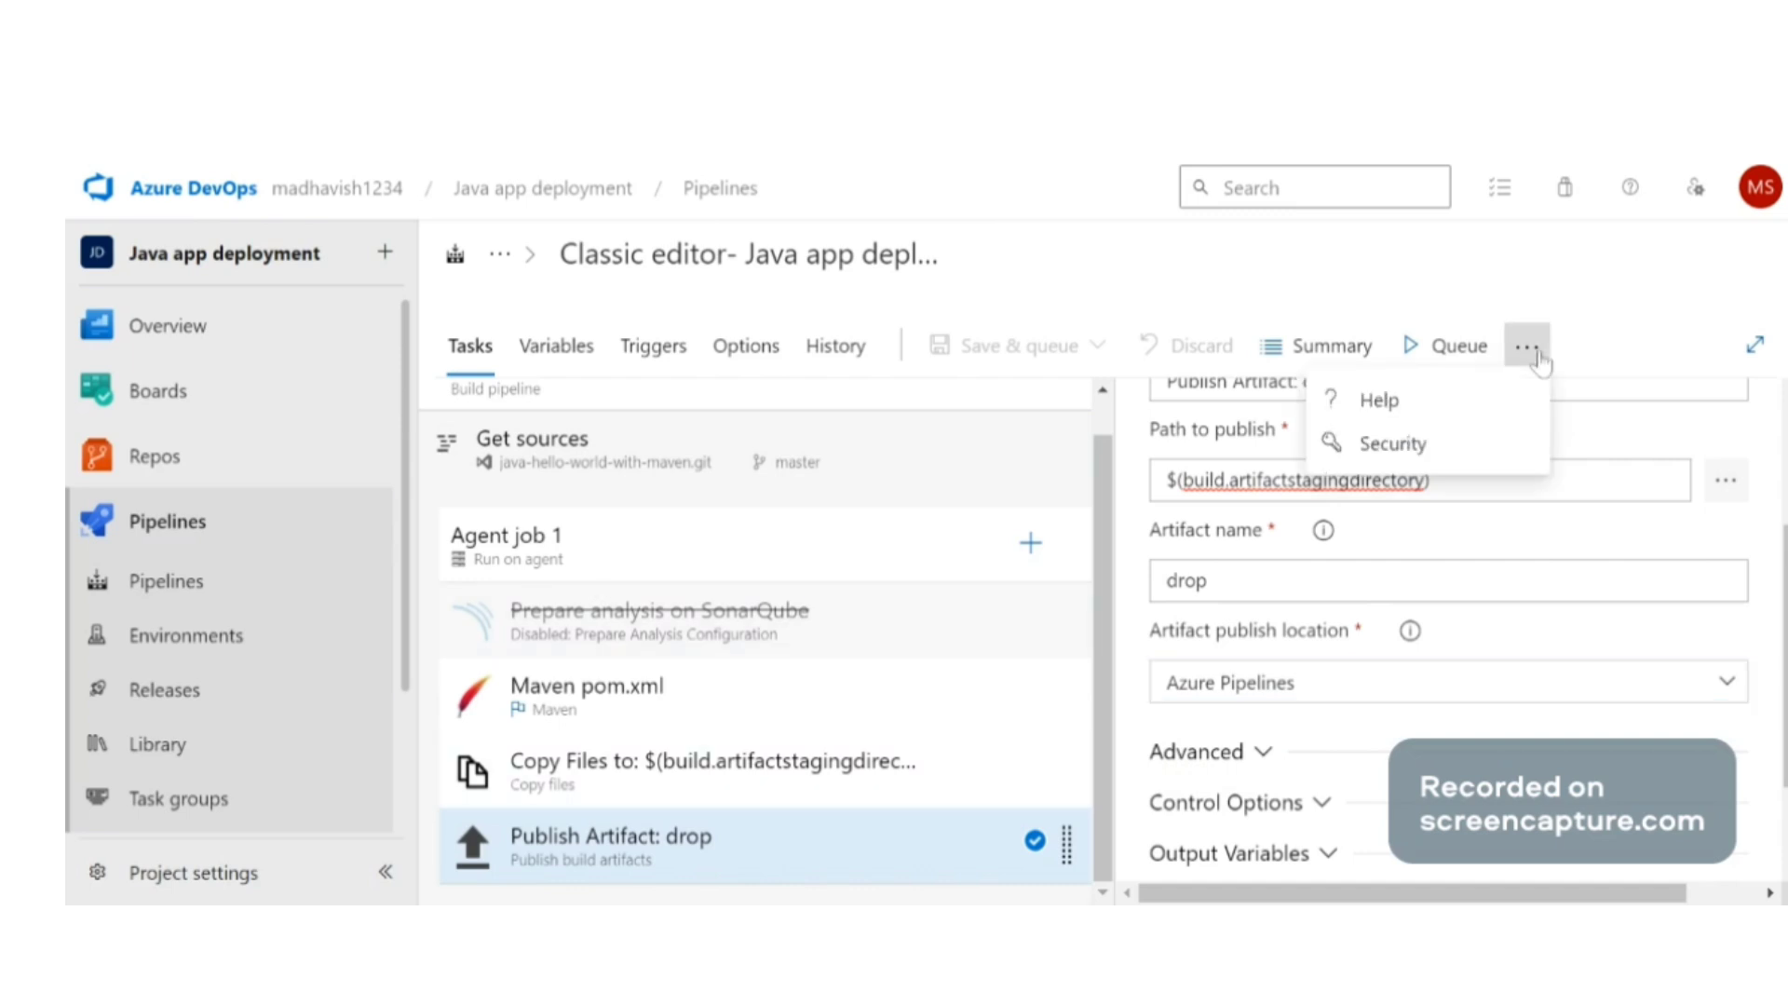
click(1445, 348)
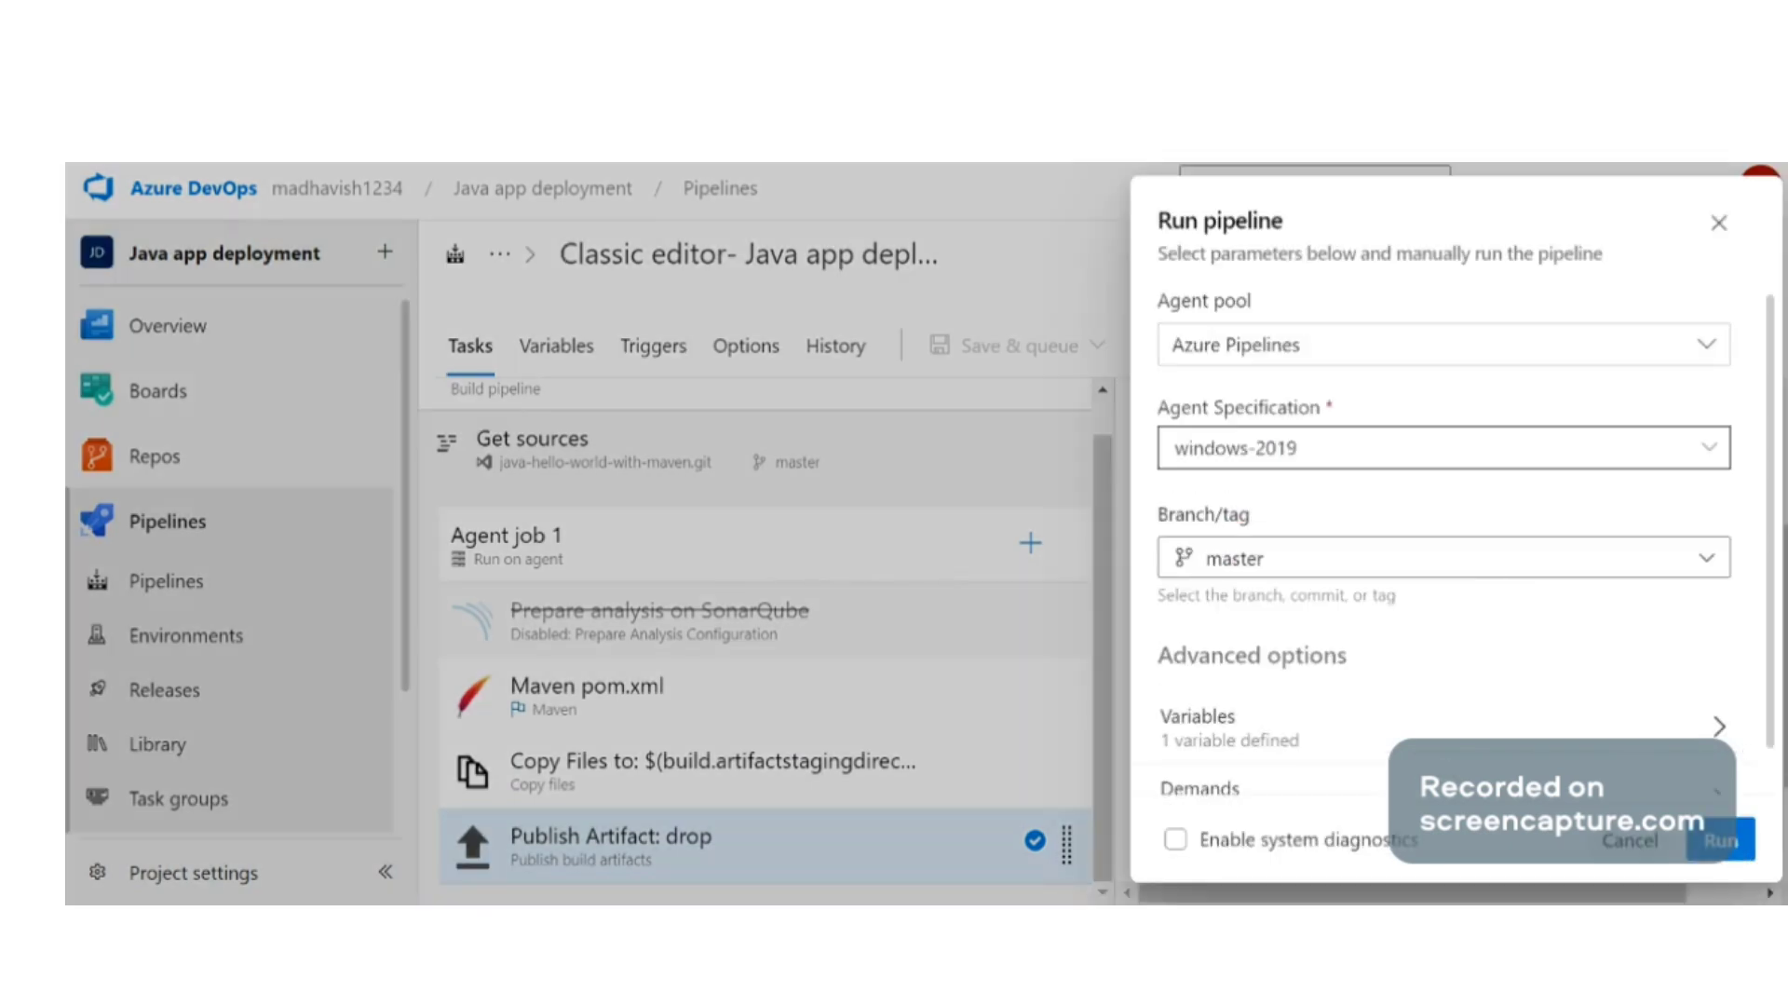
click(1444, 448)
click(1443, 448)
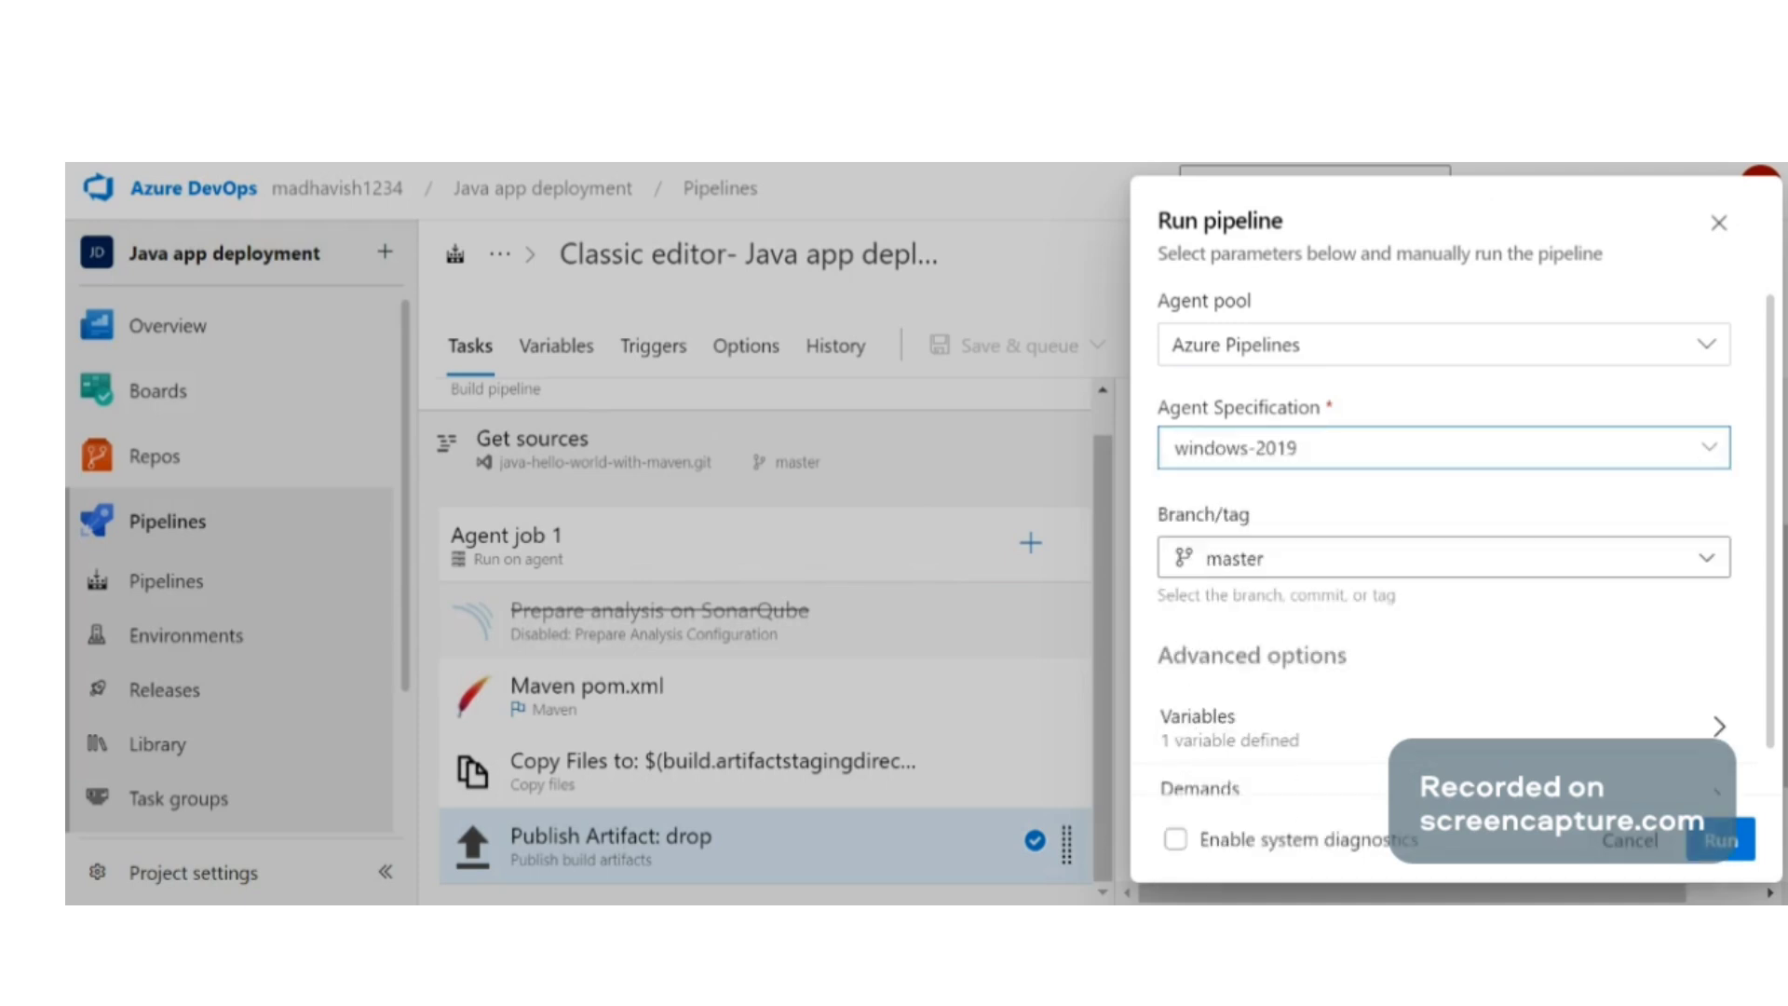
click(1705, 560)
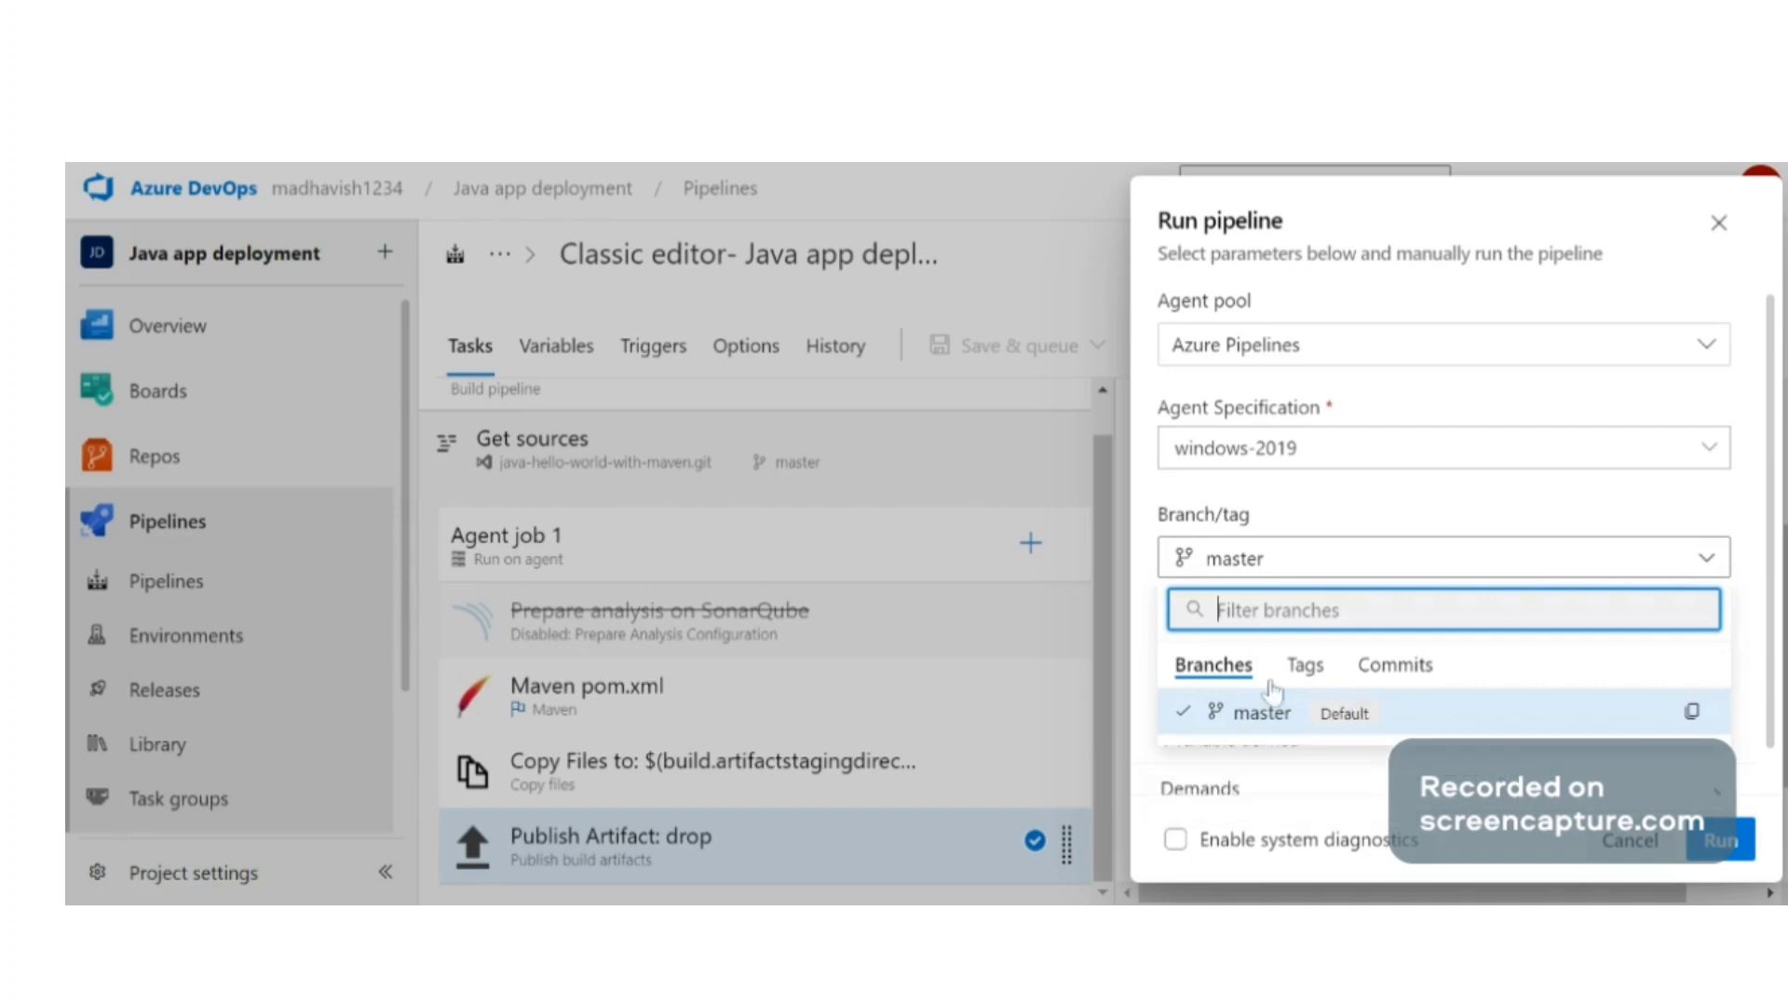
click(1505, 380)
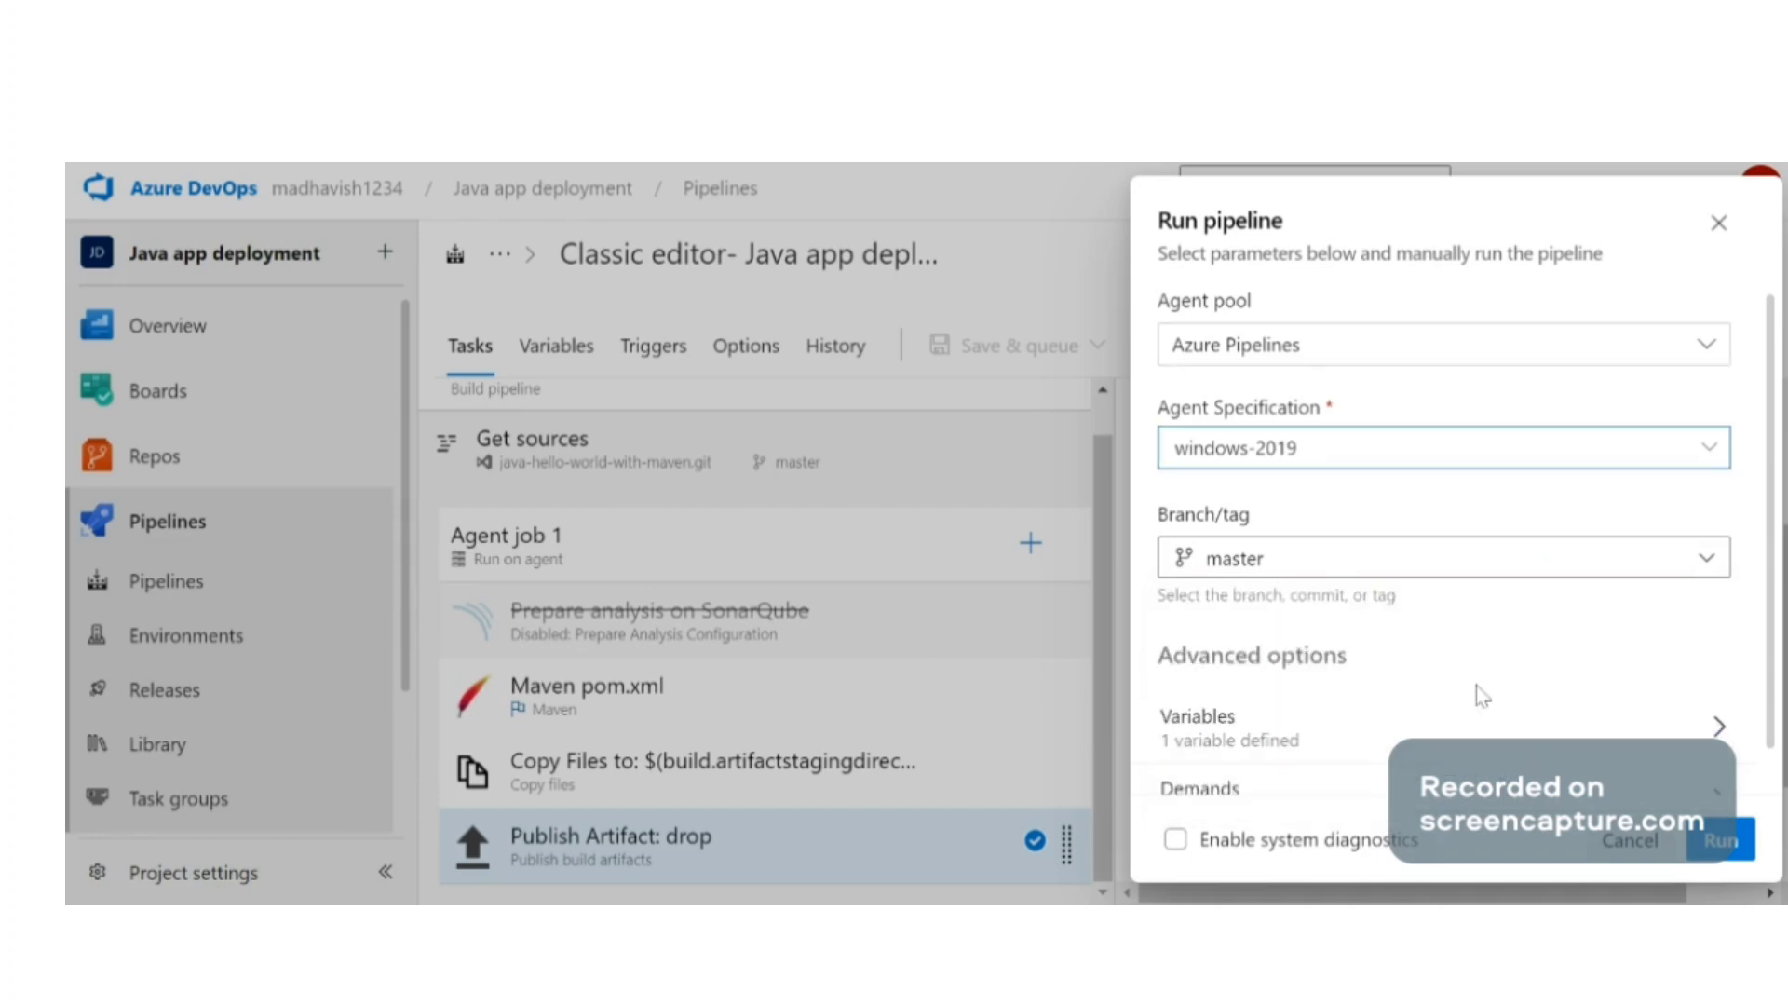
scroll(1477, 696, down, 1)
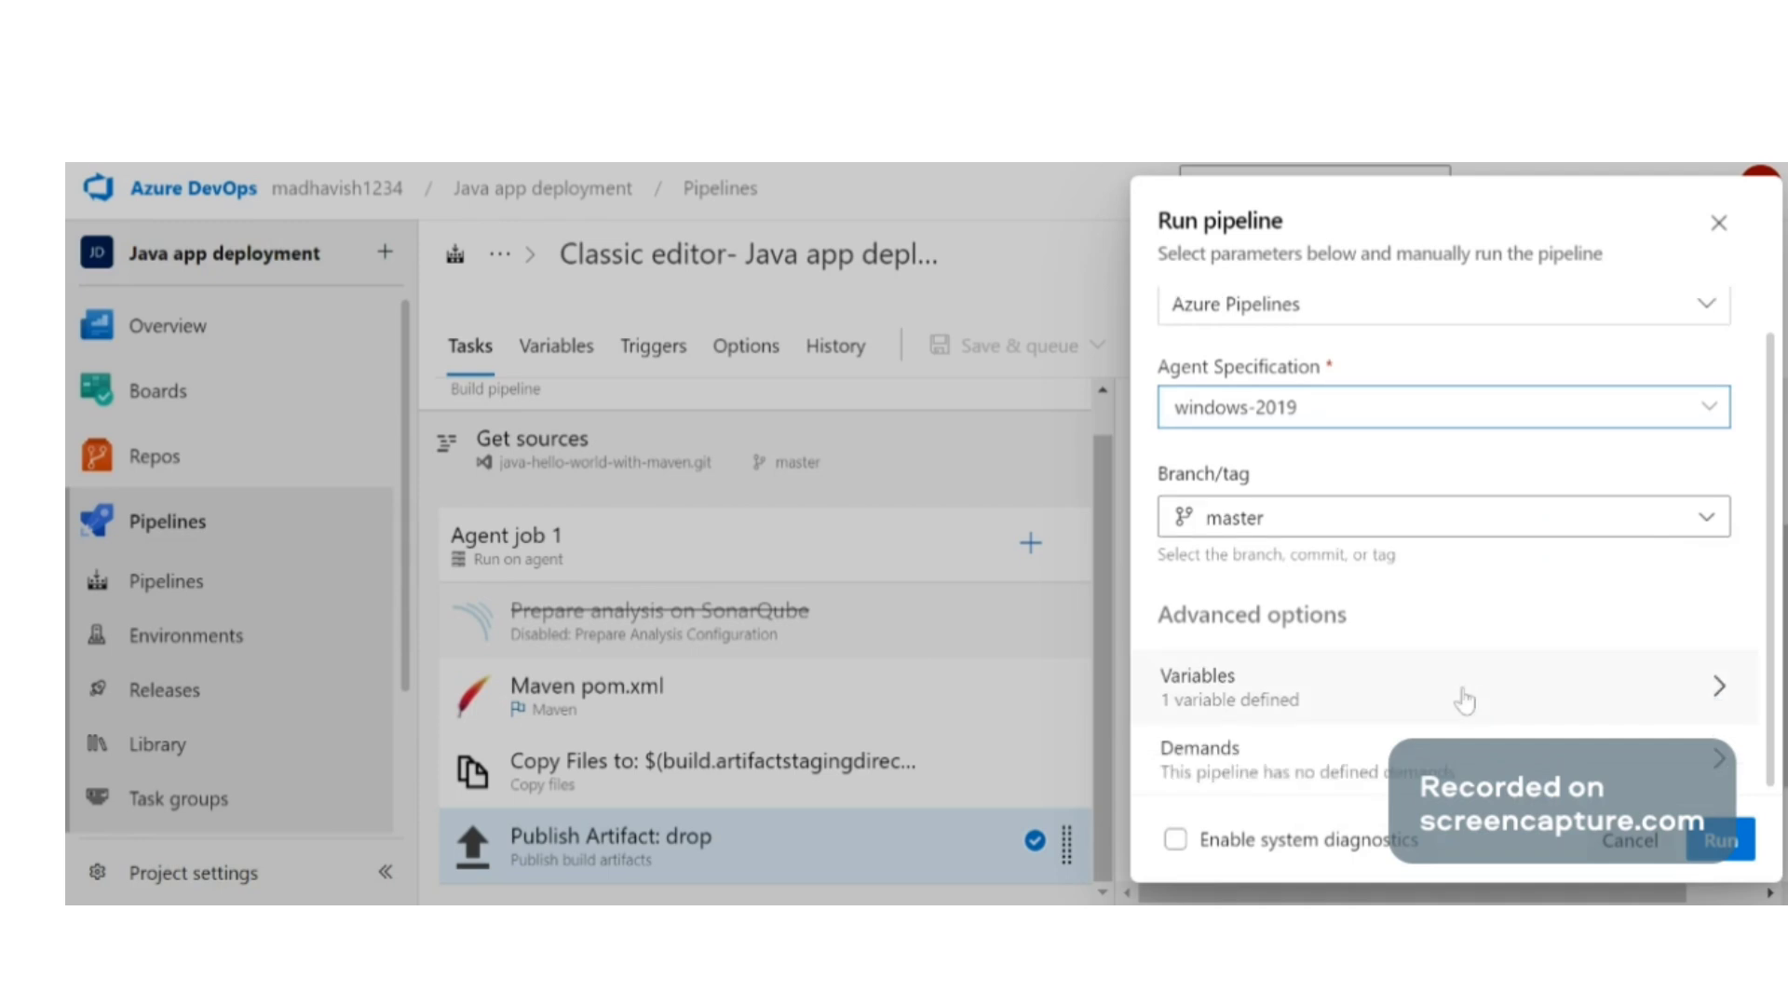